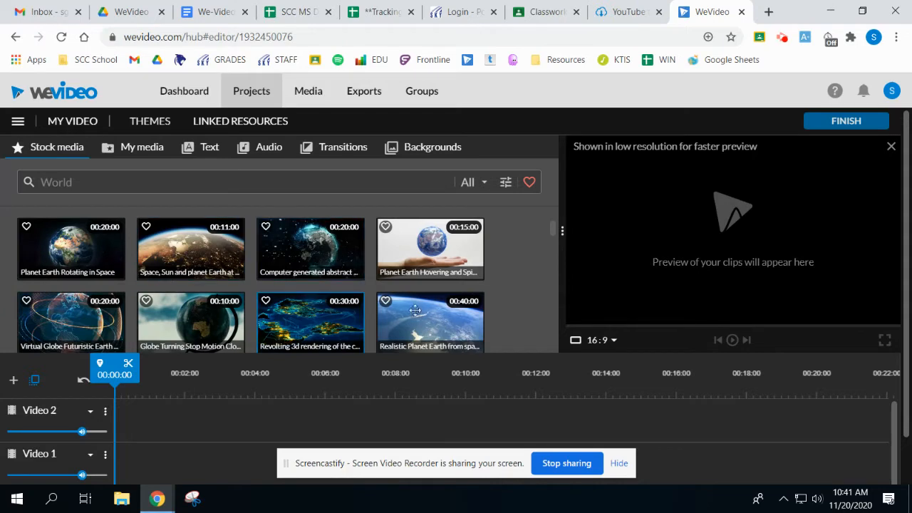
Look through the Downloads folder from My media's import dialog, and close it without importing anything.
{"action": "left_click", "coordinate": [142, 151]}
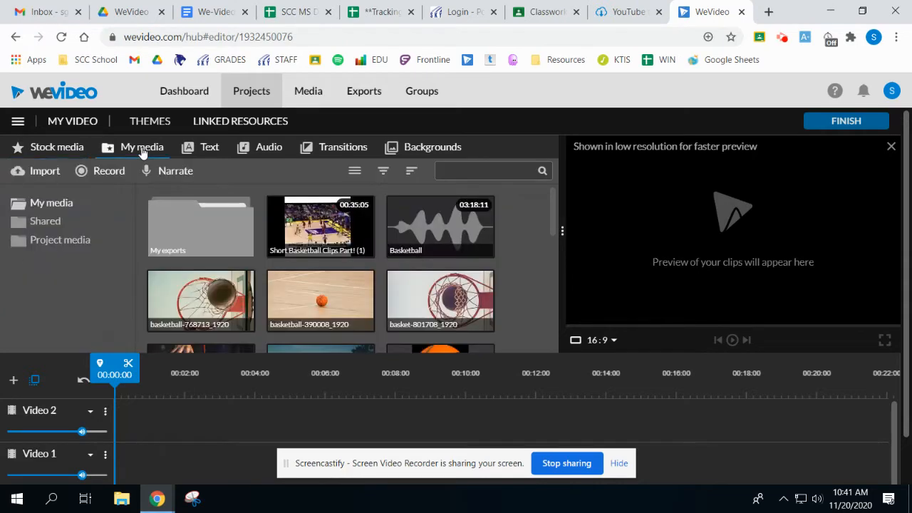
{"action": "left_click", "coordinate": [32, 170]}
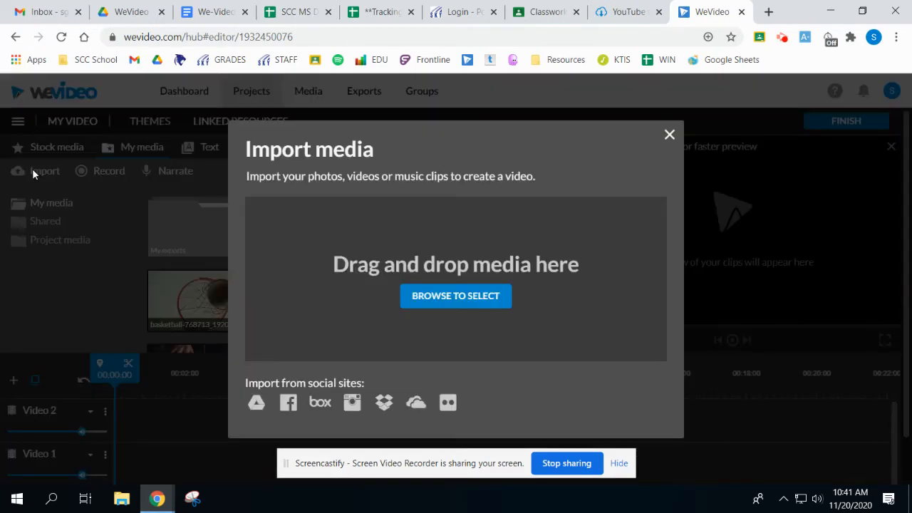
{"action": "left_click", "coordinate": [462, 297]}
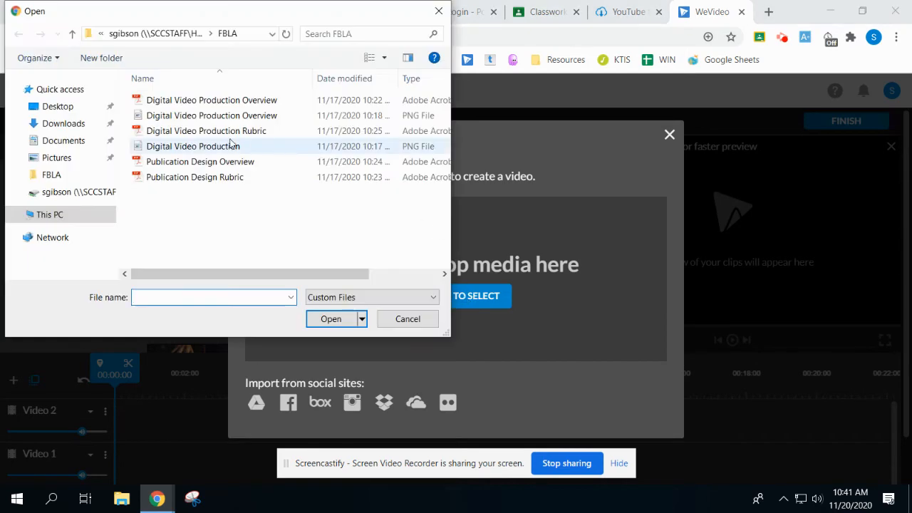
{"action": "left_click", "coordinate": [85, 129]}
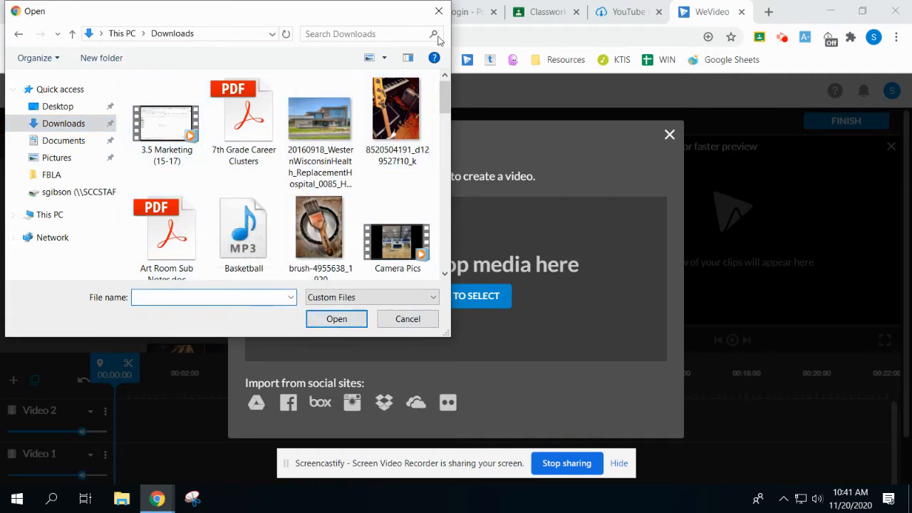
{"action": "left_click", "coordinate": [438, 11]}
{"action": "left_click", "coordinate": [671, 136]}
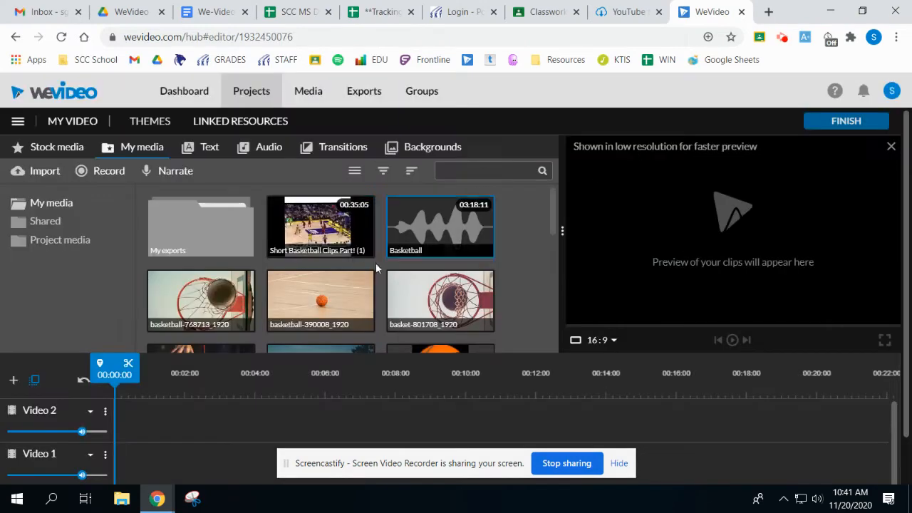
Place the basketball-390008_1920 image from My media at the start of the Video 1 track.
{"action": "scroll", "coordinate": [520, 254], "scroll_direction": "down", "scroll_amount": 1}
{"action": "scroll", "coordinate": [519, 258], "scroll_direction": "down", "scroll_amount": 6}
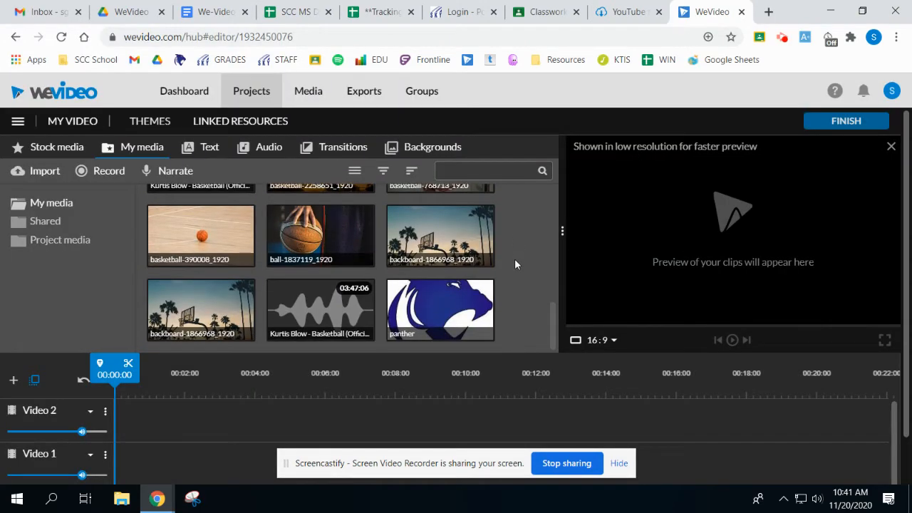
{"action": "scroll", "coordinate": [514, 259], "scroll_direction": "up", "scroll_amount": 6}
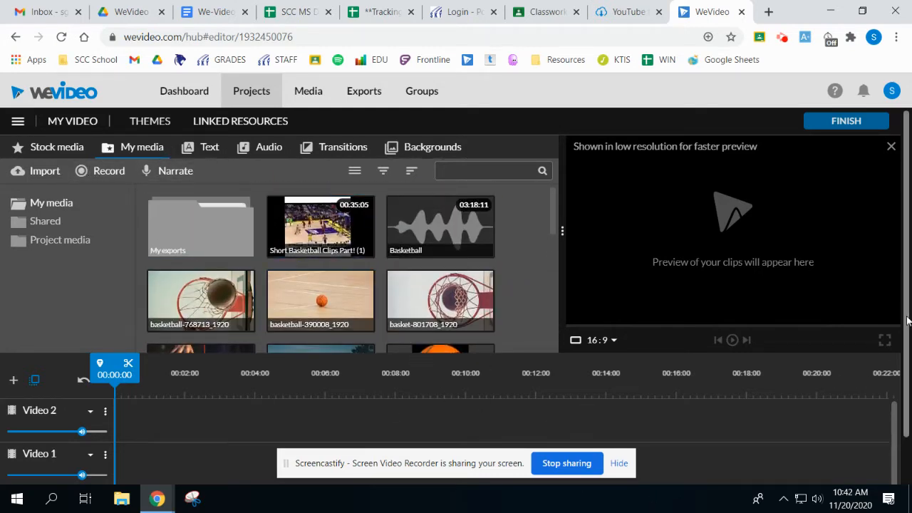
{"action": "scroll", "coordinate": [695, 342], "scroll_direction": "down", "scroll_amount": 2}
{"action": "scroll", "coordinate": [256, 284], "scroll_direction": "up", "scroll_amount": 2}
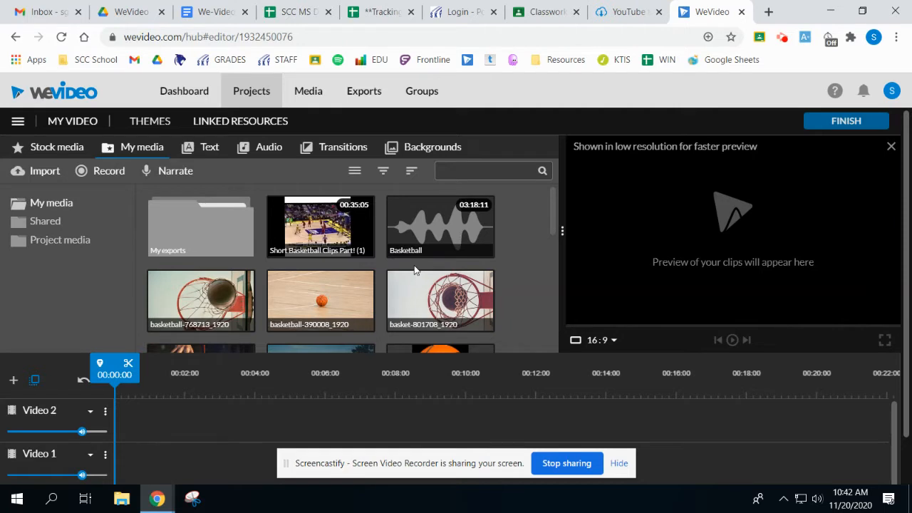
{"action": "scroll", "coordinate": [431, 259], "scroll_direction": "down", "scroll_amount": 1}
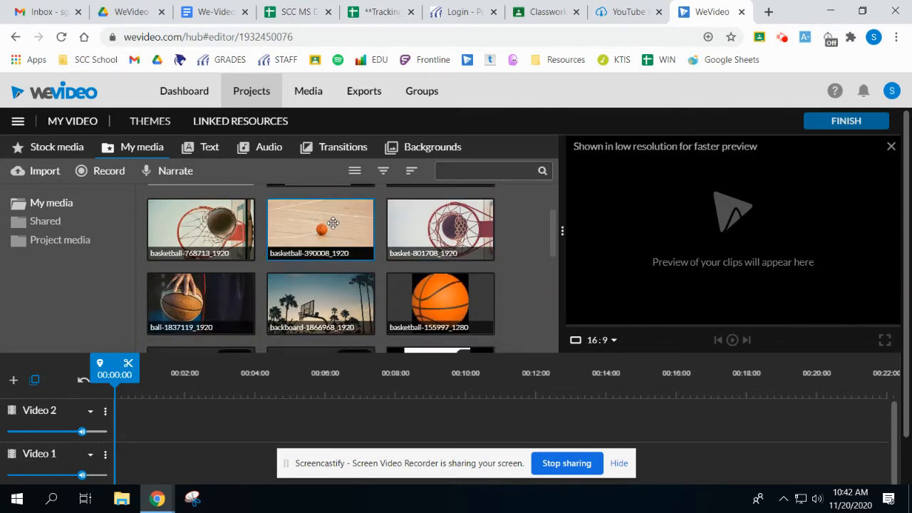
{"action": "left_click_drag", "start_coordinate": [333, 223], "coordinate": [142, 456]}
View the track types offered for adding a new track, and cancel without adding one.
{"action": "scroll", "coordinate": [427, 342], "scroll_direction": "down", "scroll_amount": 1}
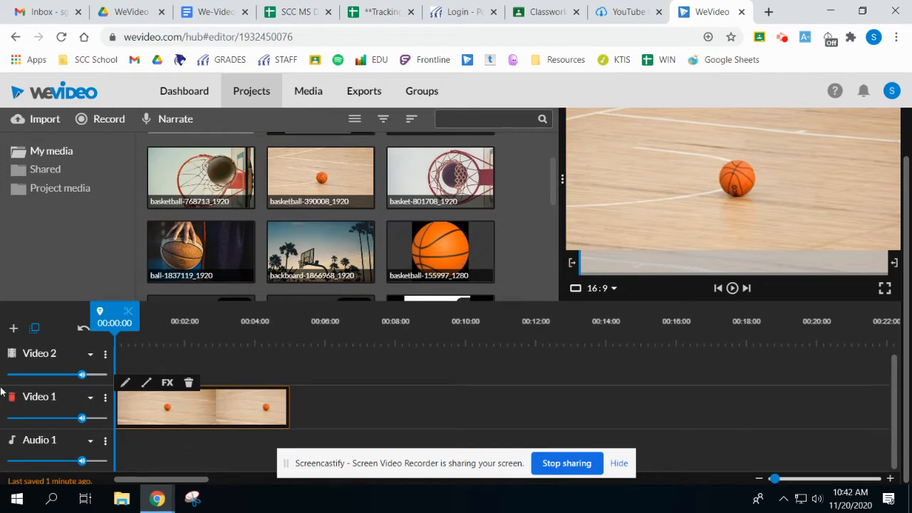
{"action": "left_click", "coordinate": [13, 328]}
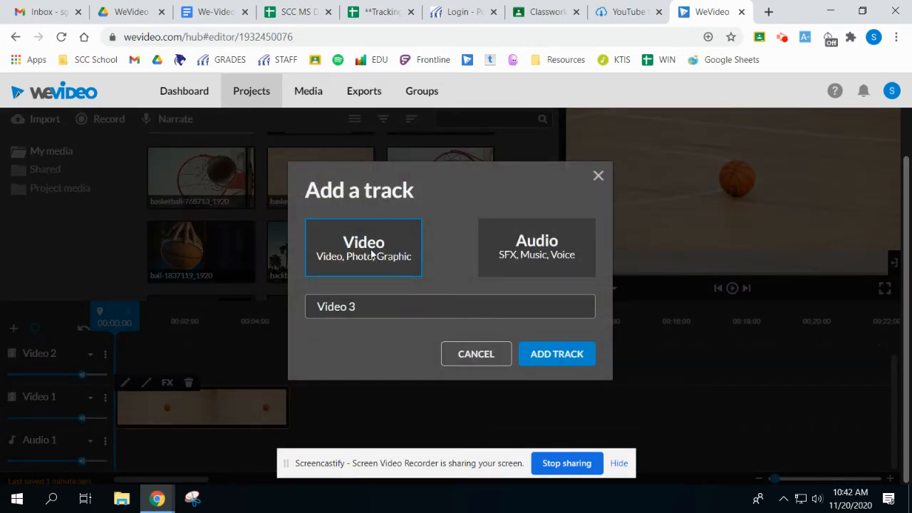
{"action": "left_click", "coordinate": [598, 176]}
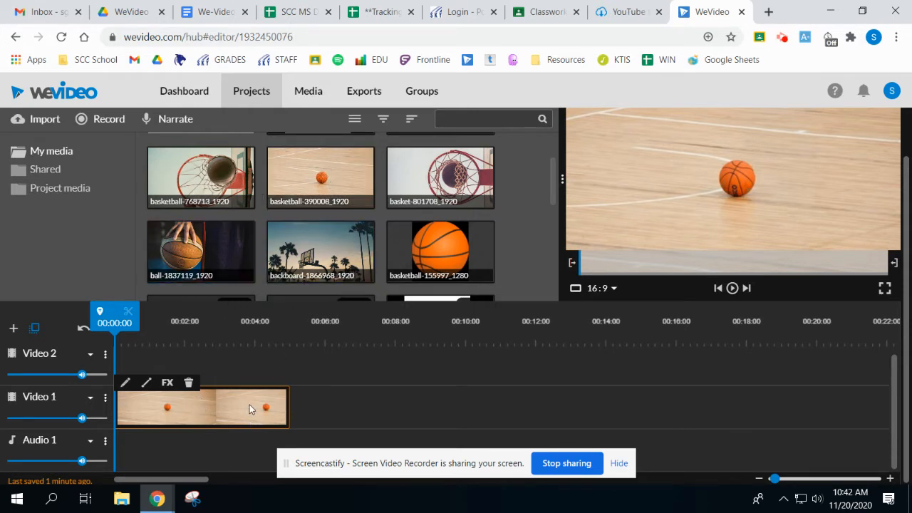
Extend the end of the basketball clip on Video 1 to 00:20:02.
{"action": "left_click", "coordinate": [217, 412]}
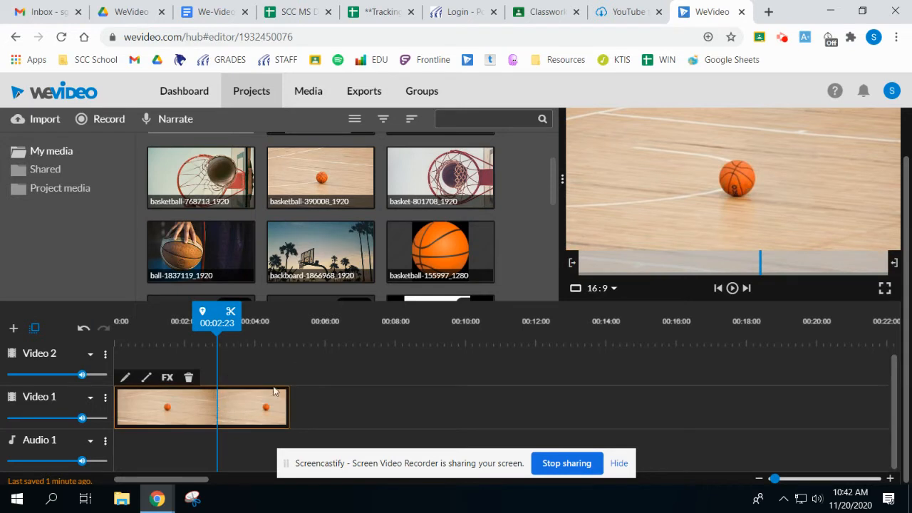
{"action": "left_click", "coordinate": [219, 412]}
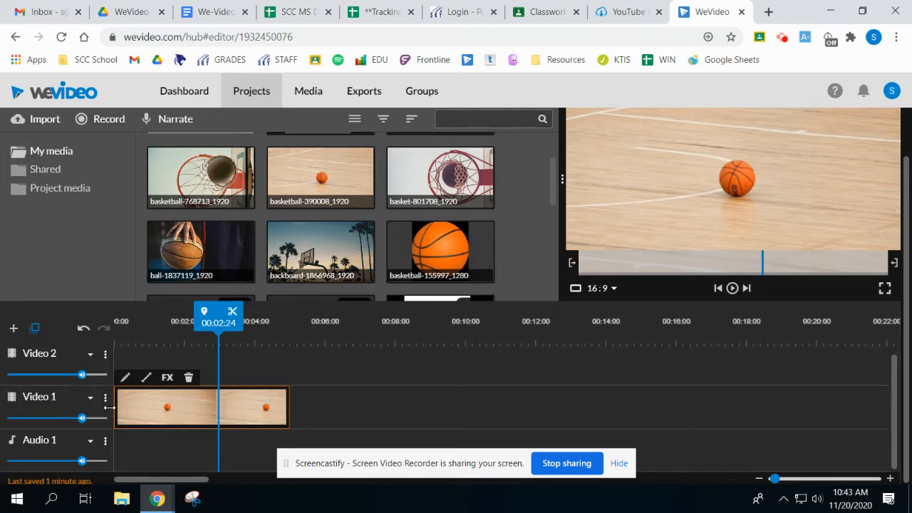
{"action": "left_click_drag", "start_coordinate": [287, 405], "coordinate": [814, 392]}
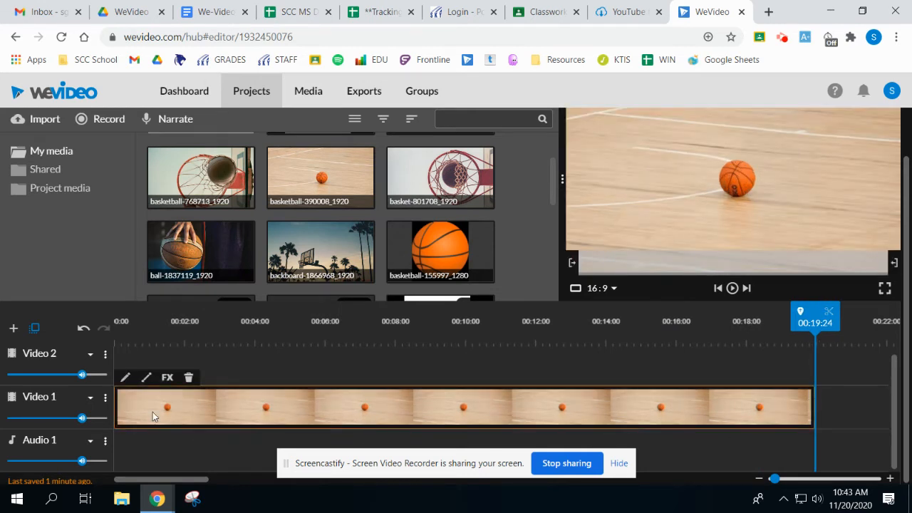
{"action": "mouse_move", "coordinate": [813, 403]}
{"action": "left_mouse_down"}
{"action": "mouse_move", "coordinate": [328, 408]}
{"action": "mouse_move", "coordinate": [321, 415]}
{"action": "mouse_move", "coordinate": [602, 422]}
{"action": "mouse_move", "coordinate": [818, 407]}
{"action": "left_mouse_up"}
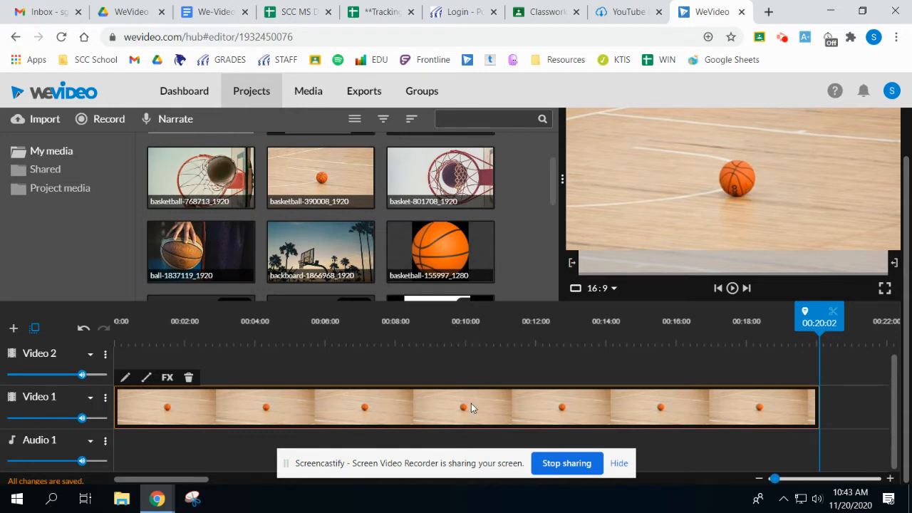
Split the basketball clip on Video 1 at 00:09:24 and delete the second part.
{"action": "left_click_drag", "start_coordinate": [821, 314], "coordinate": [464, 329]}
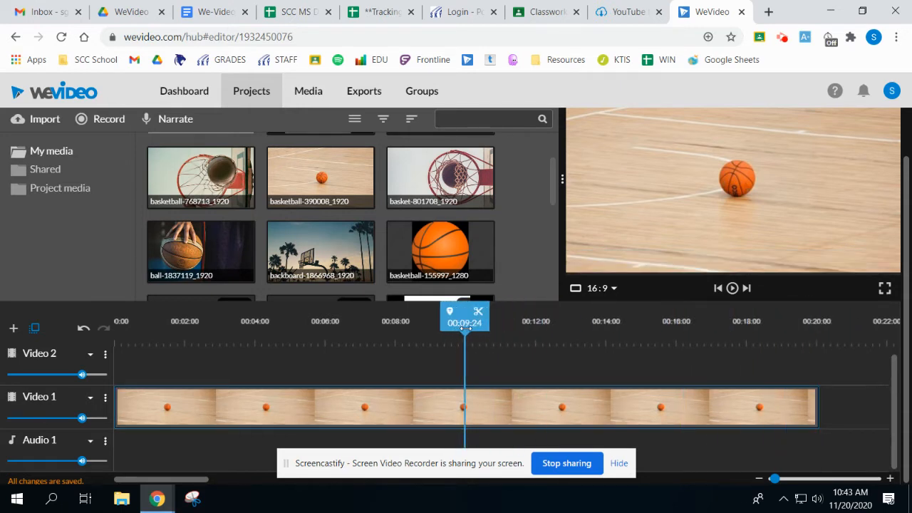
{"action": "left_click", "coordinate": [478, 316]}
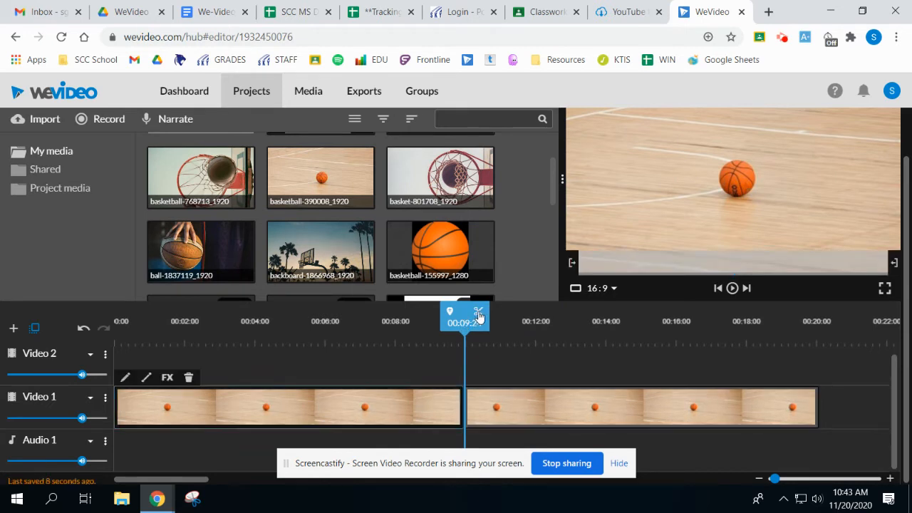
{"action": "left_click", "coordinate": [529, 419]}
{"action": "left_click", "coordinate": [416, 416]}
{"action": "left_click", "coordinate": [517, 409]}
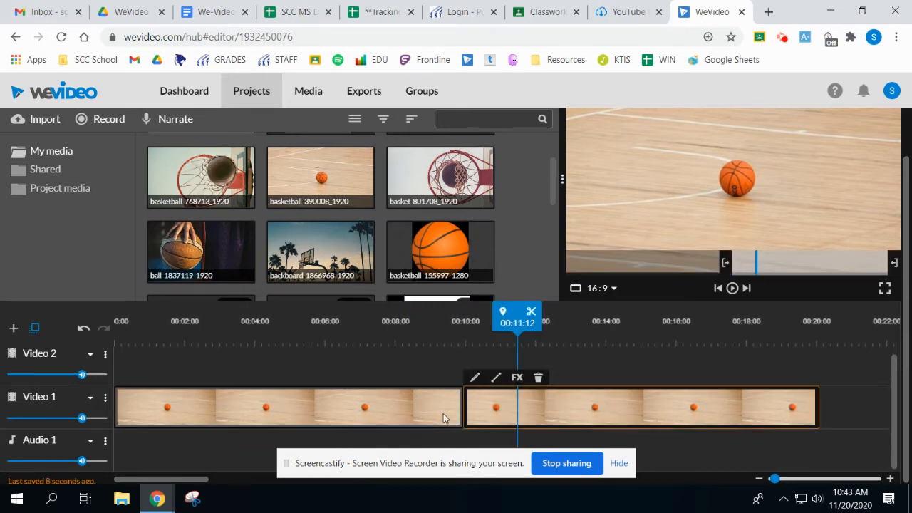
{"action": "left_click", "coordinate": [450, 413]}
{"action": "left_click", "coordinate": [732, 289]}
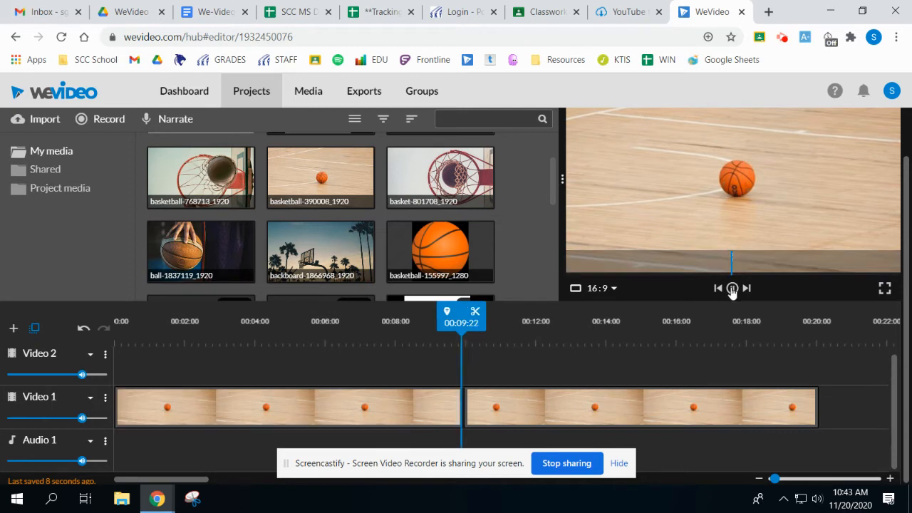
{"action": "left_click", "coordinate": [514, 410]}
{"action": "key", "text": "Delete"}
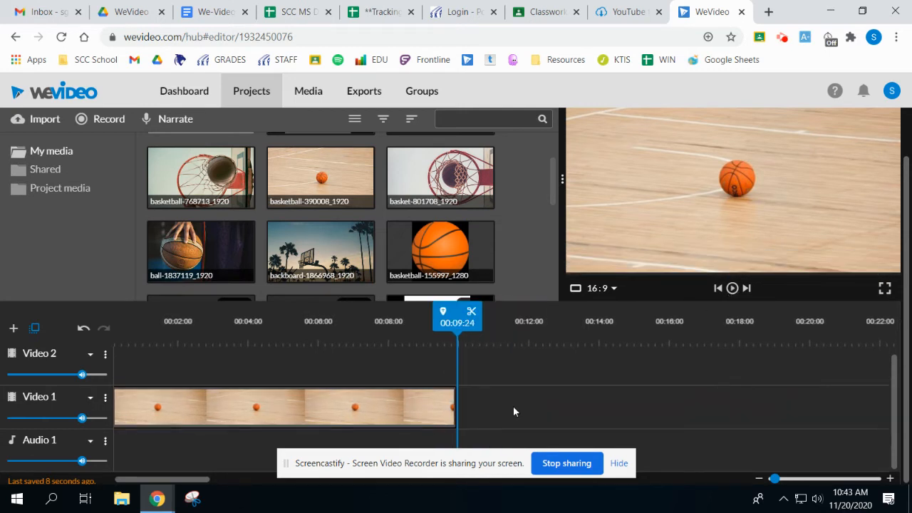
Shorten the remaining basketball clip on Video 1 so that it ends at 00:06:01.
{"action": "left_click_drag", "start_coordinate": [197, 482], "coordinate": [194, 482]}
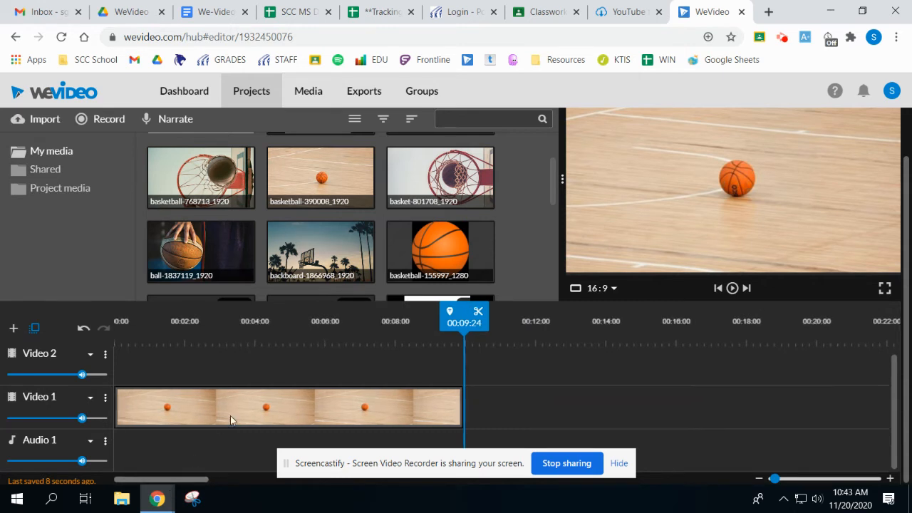
{"action": "left_click", "coordinate": [459, 408]}
{"action": "left_click_drag", "start_coordinate": [458, 408], "coordinate": [324, 407]}
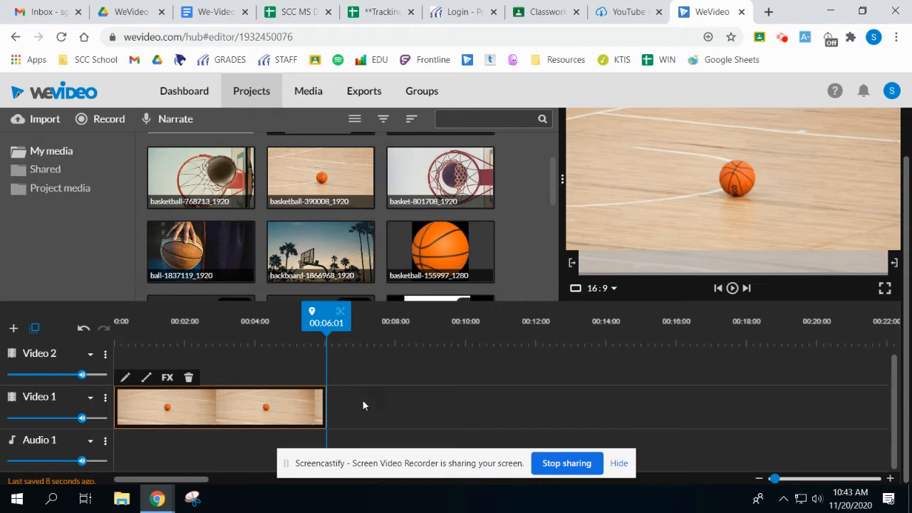
Zoom the timeline fully in and back out, settling on a view of about 32 seconds from its start.
{"action": "left_click", "coordinate": [774, 479]}
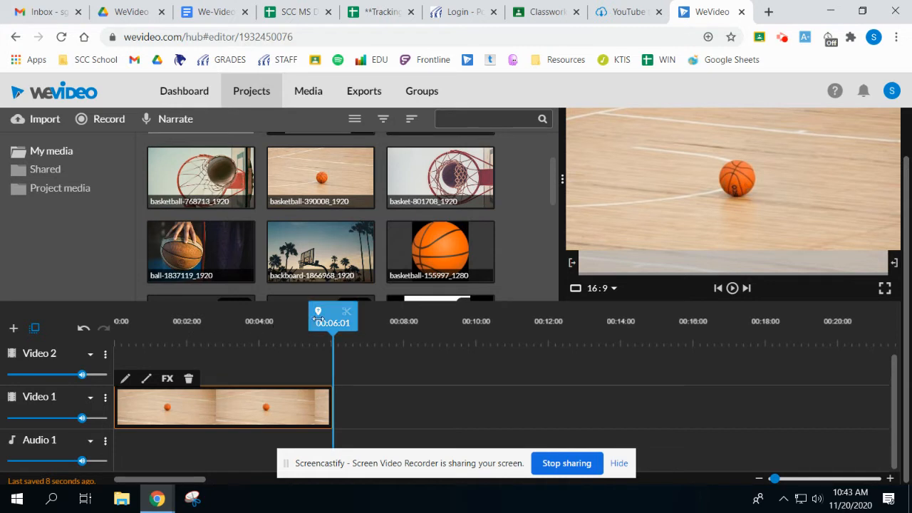
{"action": "left_click", "coordinate": [775, 479]}
{"action": "left_click_drag", "start_coordinate": [774, 479], "coordinate": [823, 478]}
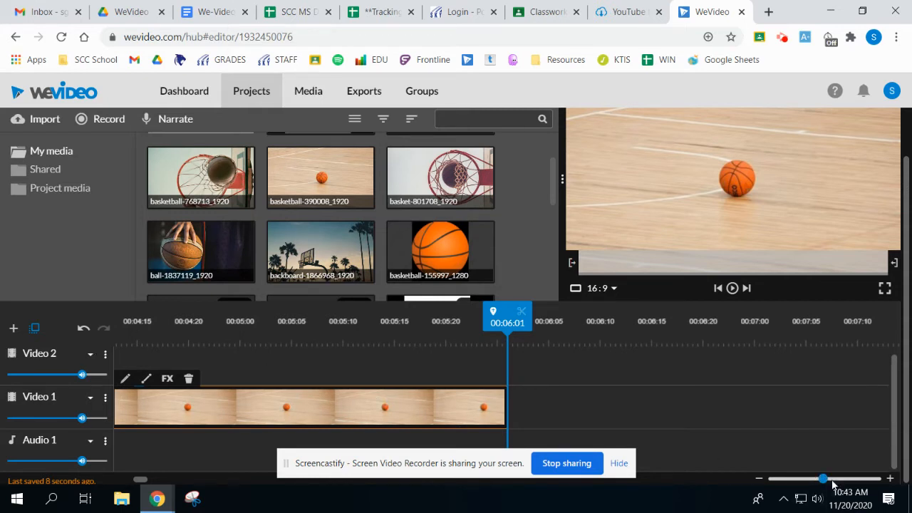
{"action": "left_click_drag", "start_coordinate": [824, 479], "coordinate": [903, 482]}
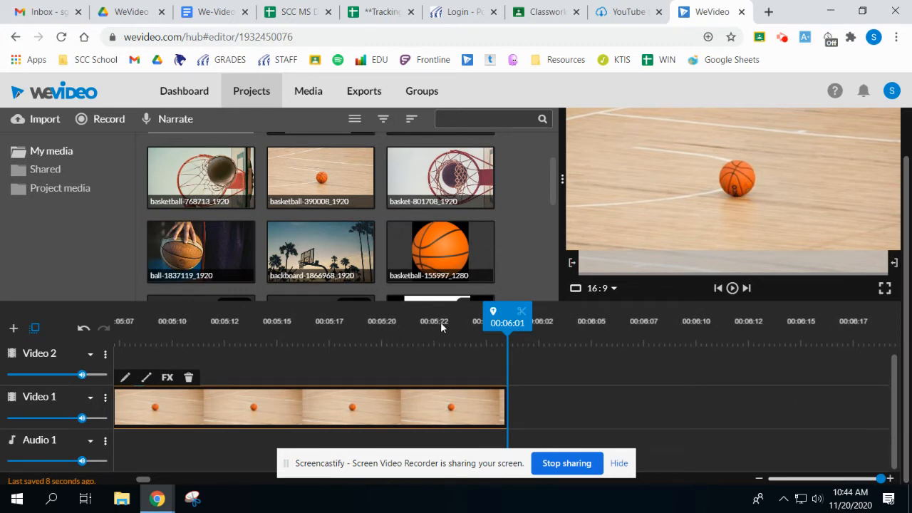
{"action": "left_click_drag", "start_coordinate": [882, 478], "coordinate": [761, 482]}
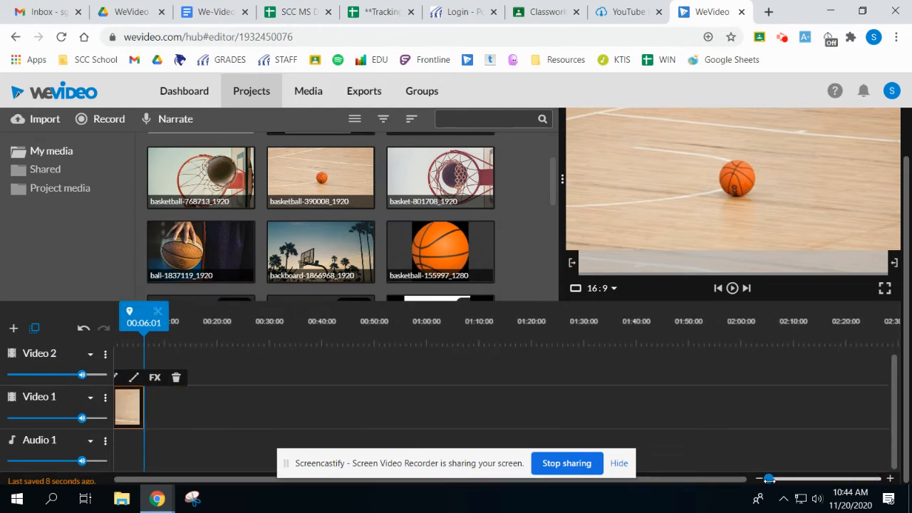
{"action": "left_click_drag", "start_coordinate": [767, 479], "coordinate": [771, 478]}
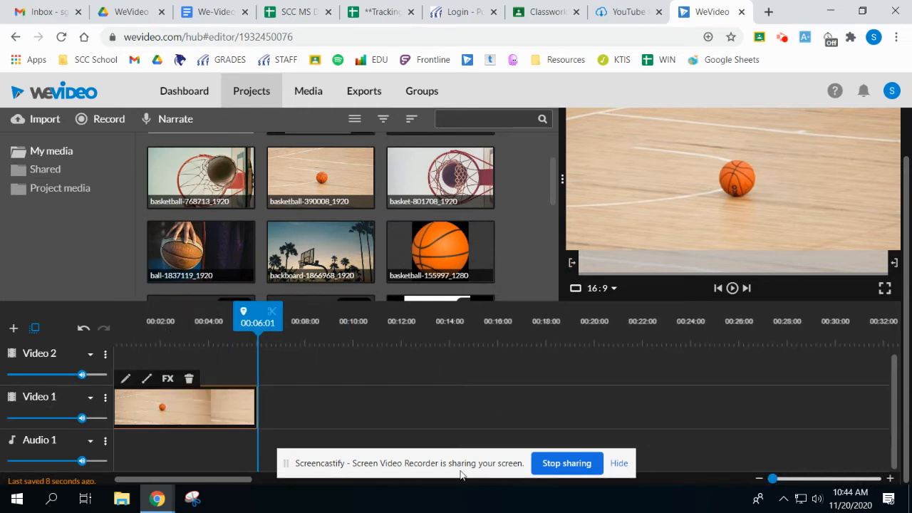
{"action": "left_click_drag", "start_coordinate": [238, 480], "coordinate": [198, 480]}
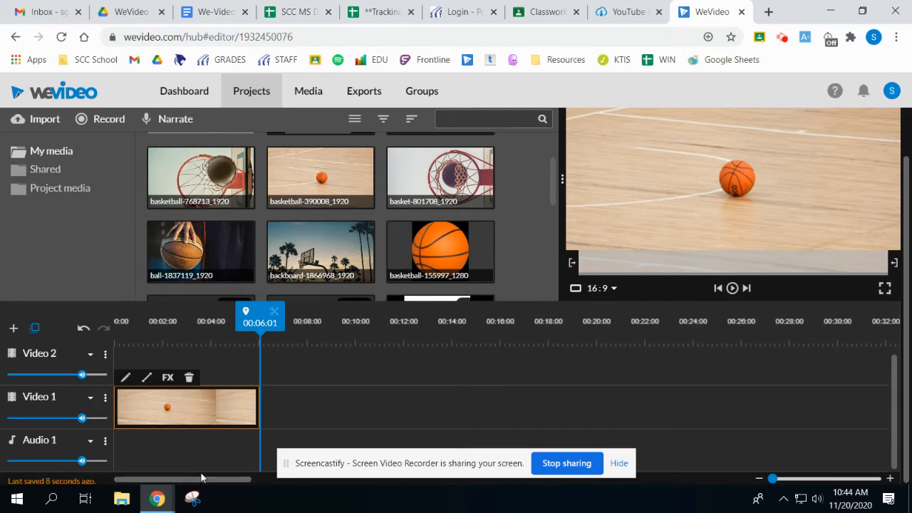
Open the basketball clip for editing and try rotating it both ways, returning it to its upright orientation.
{"action": "double_click", "coordinate": [198, 419]}
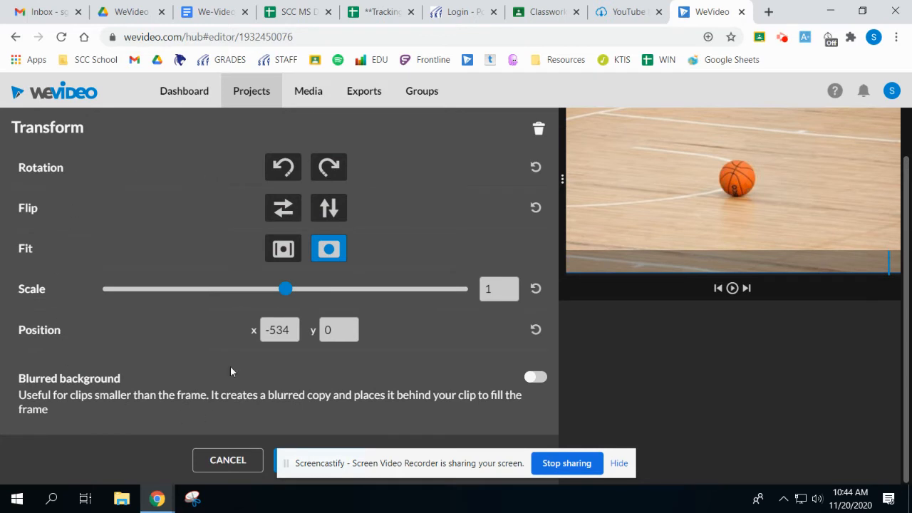
{"action": "scroll", "coordinate": [230, 372], "scroll_direction": "up", "scroll_amount": 2}
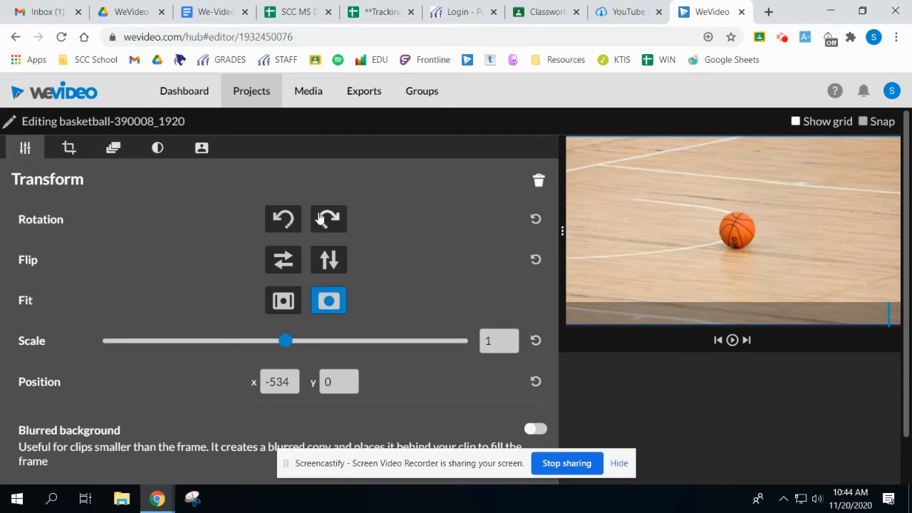
{"action": "left_click", "coordinate": [320, 219]}
{"action": "left_click", "coordinate": [283, 218]}
{"action": "left_click", "coordinate": [329, 219]}
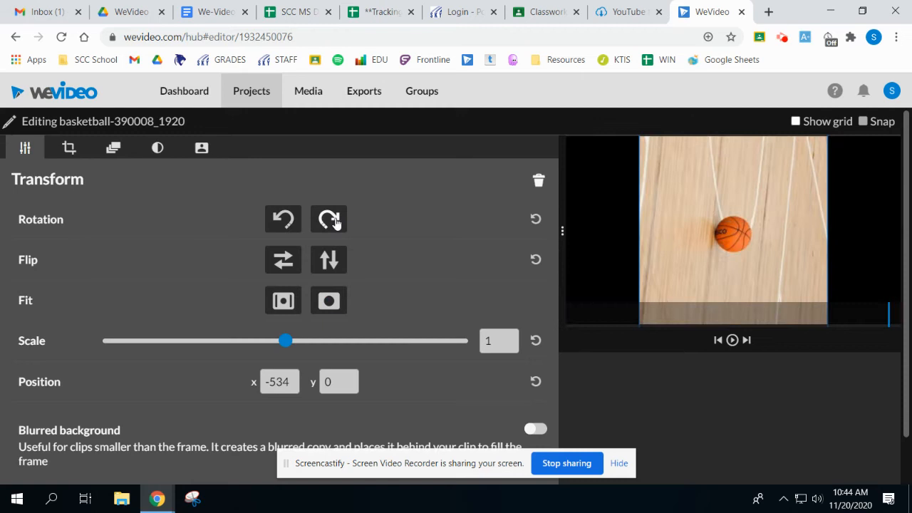
{"action": "left_click", "coordinate": [285, 227]}
Try flipping the basketball clip vertically and back, and leave it flipped horizontally.
{"action": "left_click", "coordinate": [329, 259]}
{"action": "left_click", "coordinate": [282, 265]}
{"action": "left_click", "coordinate": [324, 265]}
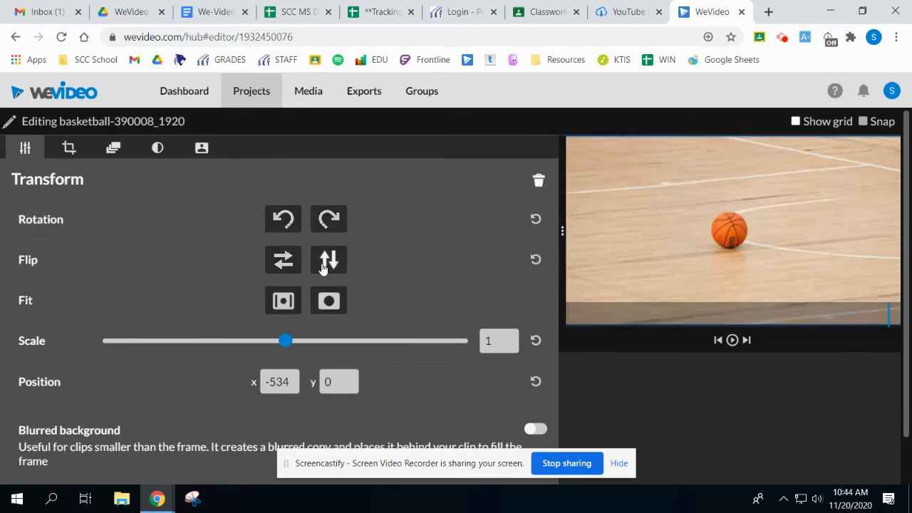
Try fitting the whole basketball image inside the frame, and switch back to filling the frame.
{"action": "left_click", "coordinate": [329, 302]}
{"action": "left_click", "coordinate": [285, 302]}
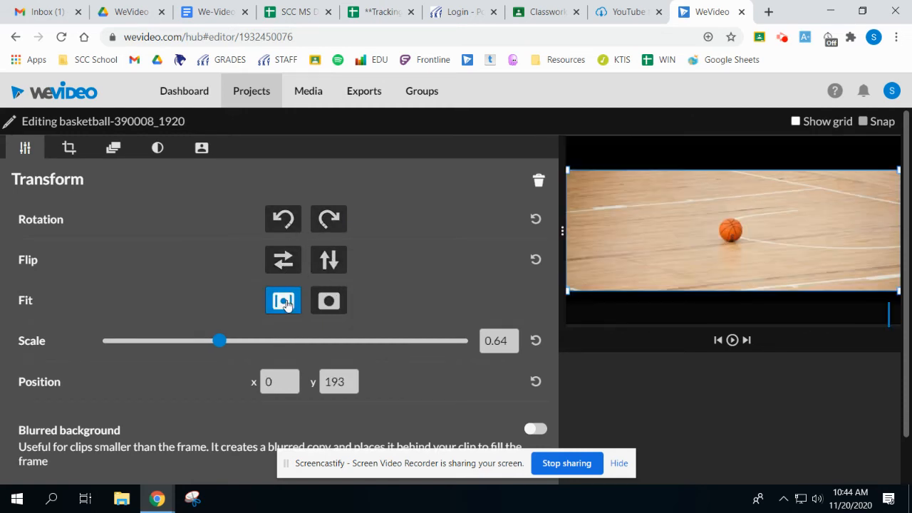
{"action": "left_click", "coordinate": [329, 301]}
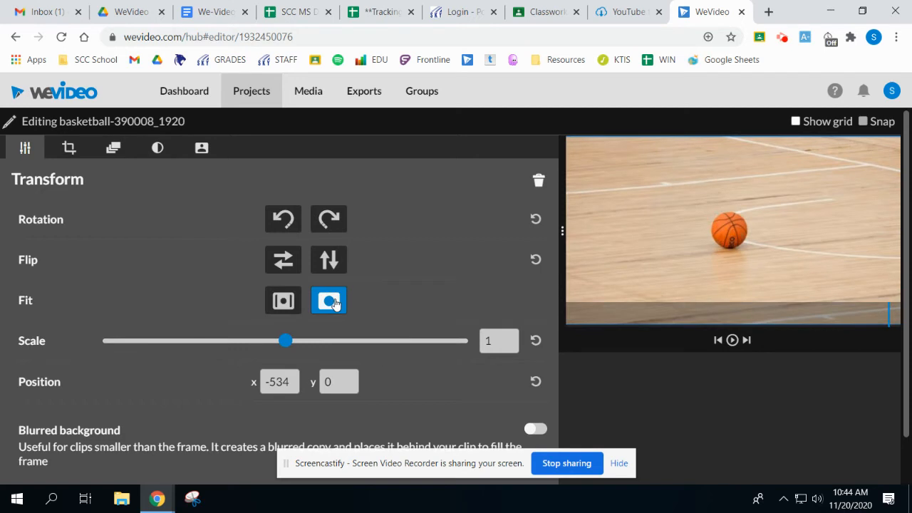
Crop the basketball image by 268 on the left, 253 on the right and 79 at the bottom.
{"action": "left_click", "coordinate": [69, 149]}
{"action": "left_click_drag", "start_coordinate": [18, 223], "coordinate": [90, 227]}
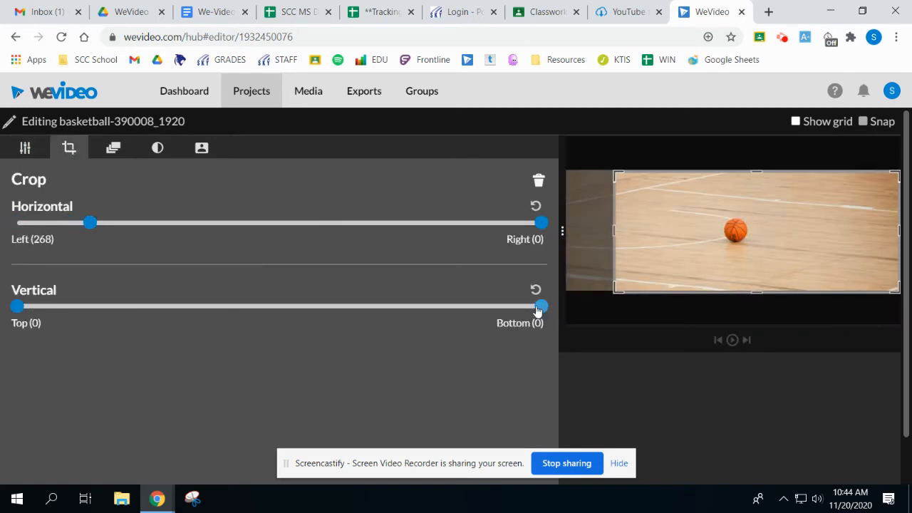
{"action": "left_click_drag", "start_coordinate": [541, 306], "coordinate": [482, 308]}
{"action": "left_click_drag", "start_coordinate": [541, 222], "coordinate": [472, 223]}
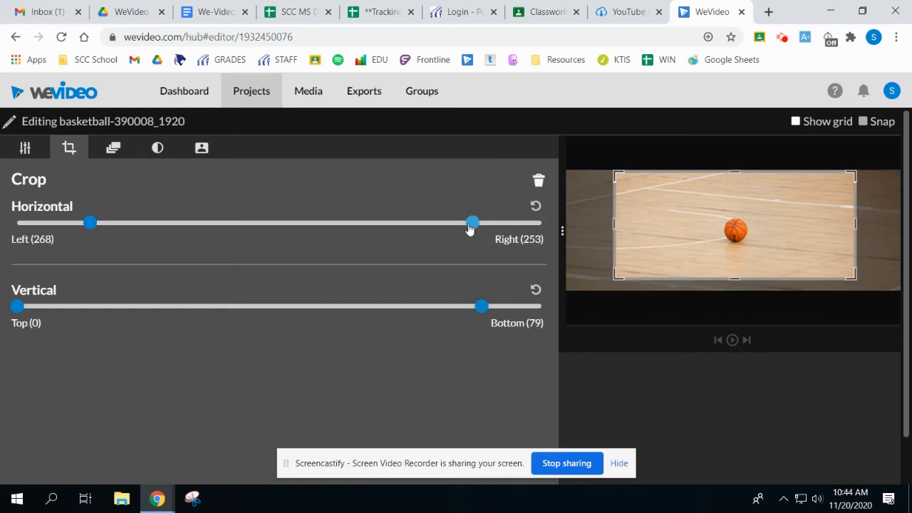
Animate the basketball clip to zoom in, with a start scale of 0.38 and an end scale of 2.04.
{"action": "left_click", "coordinate": [112, 149]}
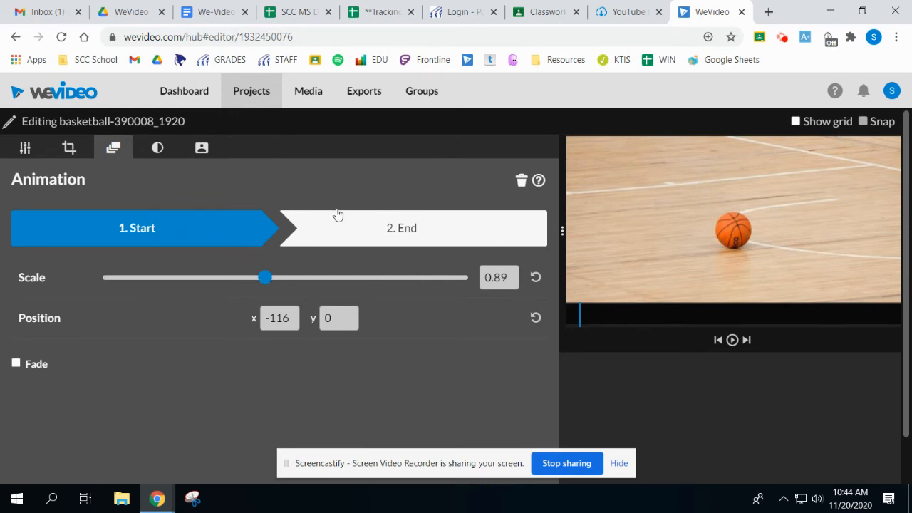
{"action": "left_click_drag", "start_coordinate": [265, 277], "coordinate": [172, 285]}
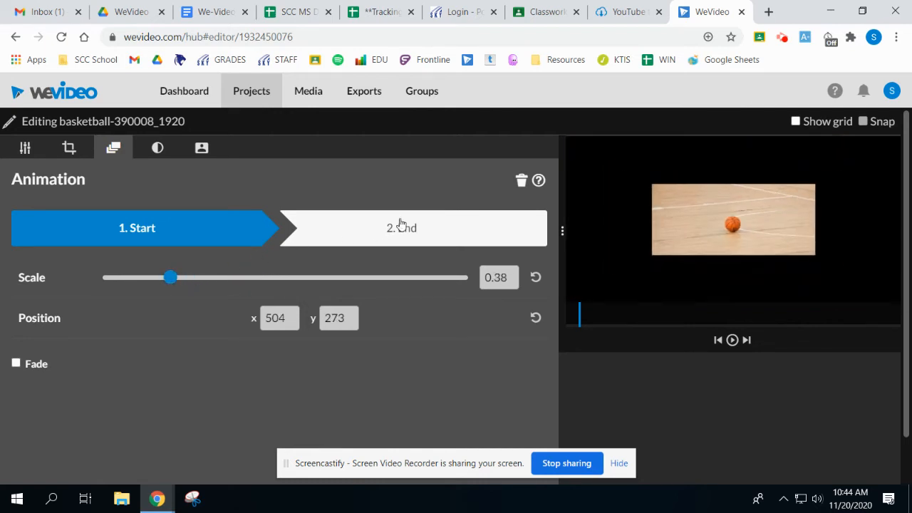
{"action": "left_click", "coordinate": [427, 227]}
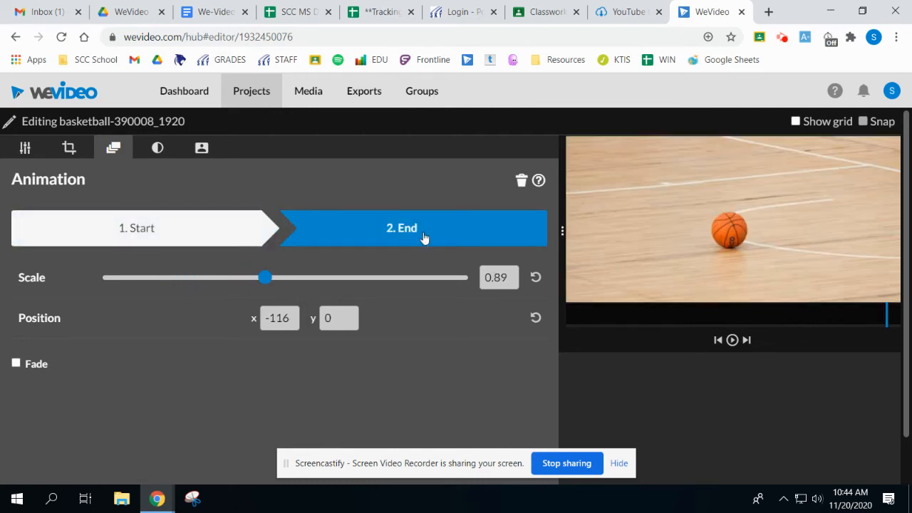
{"action": "left_click_drag", "start_coordinate": [267, 278], "coordinate": [334, 280]}
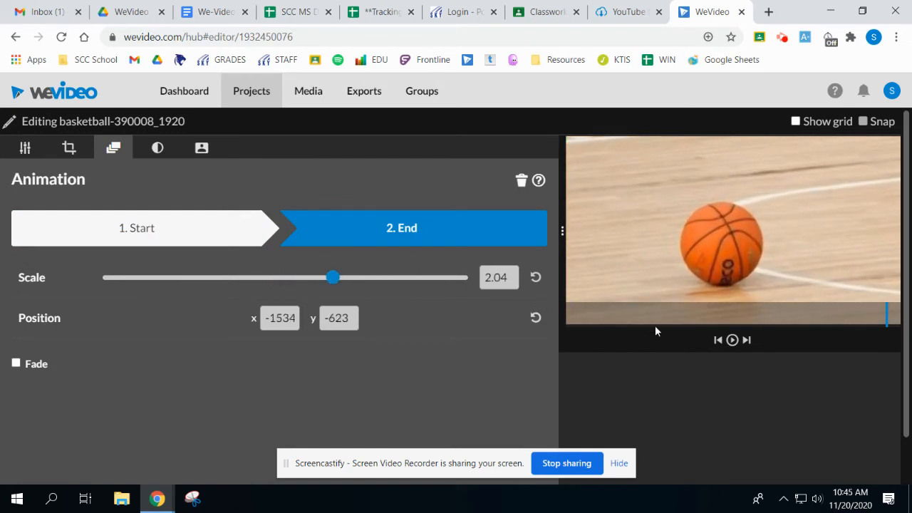
Compare the animation's start and end frames and play the zoom in the preview.
{"action": "left_click", "coordinate": [201, 244]}
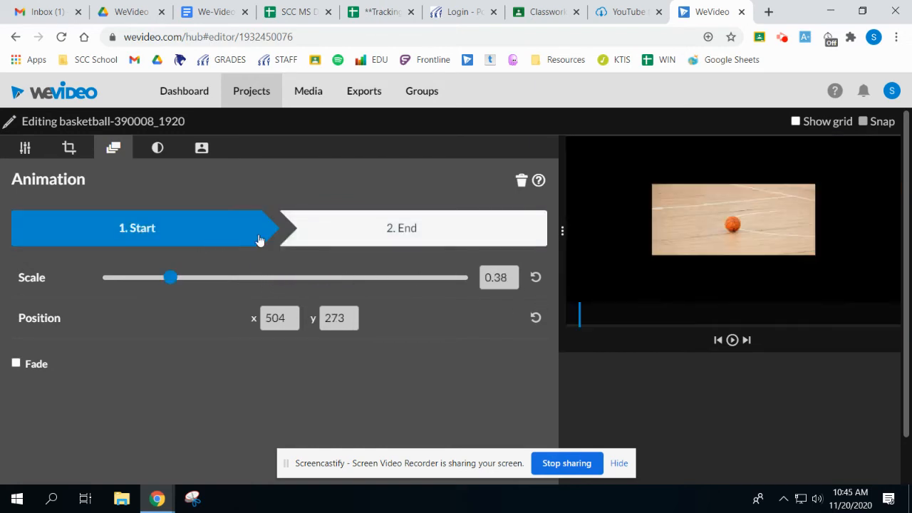
{"action": "left_click", "coordinate": [423, 237]}
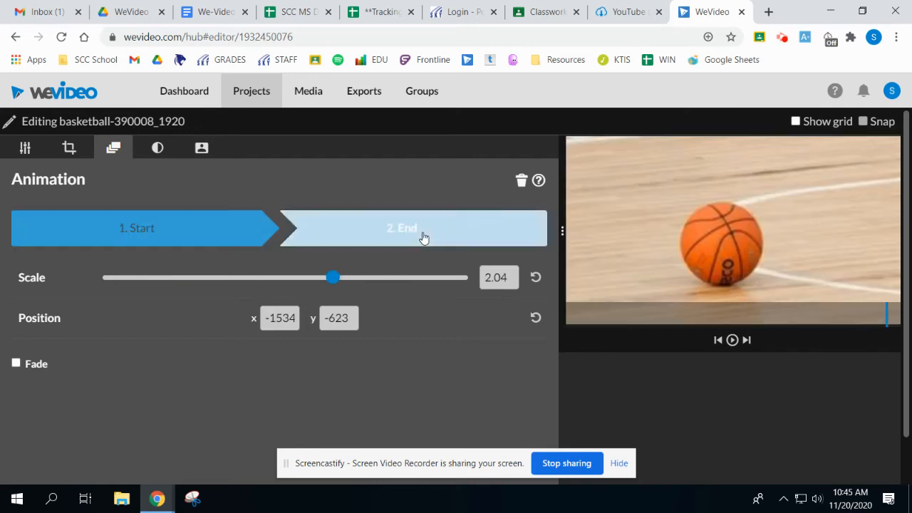
{"action": "left_click", "coordinate": [733, 341]}
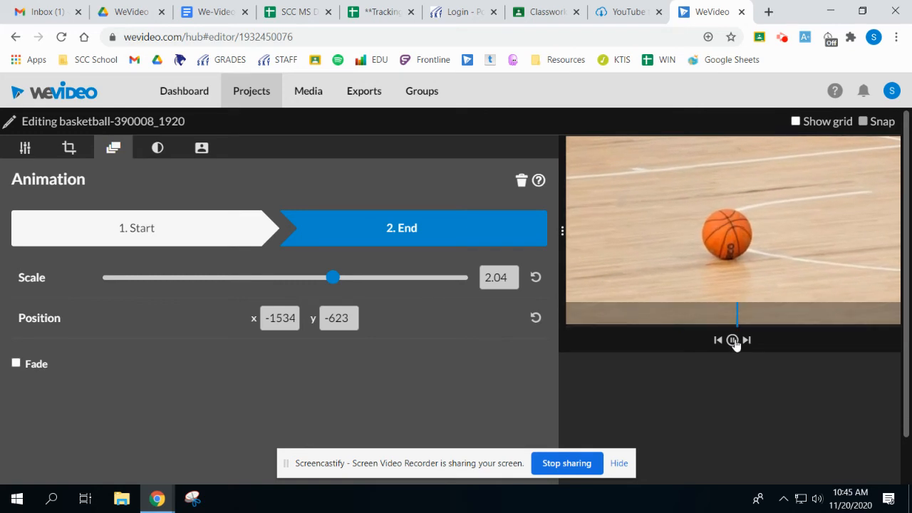
Set the basketball clip's contrast to 15 and hue to 6, and save the clip edits.
{"action": "left_click", "coordinate": [158, 147]}
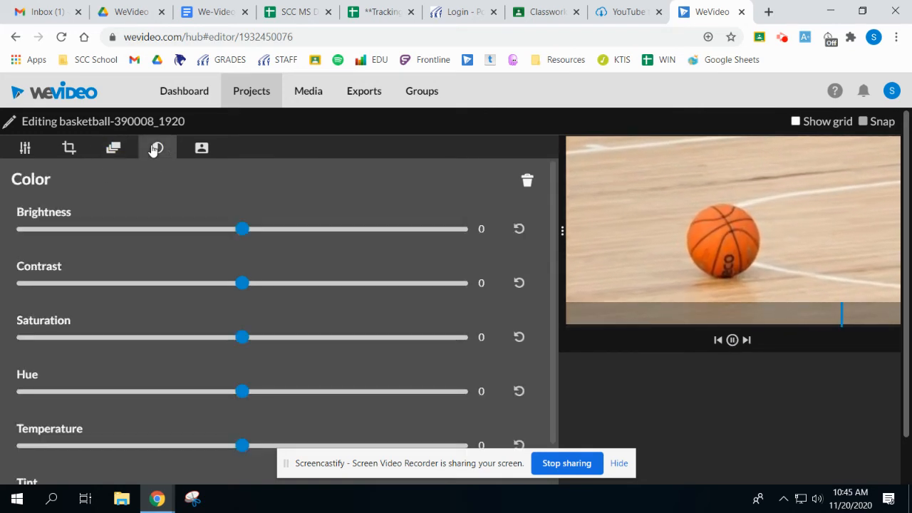
{"action": "left_click_drag", "start_coordinate": [249, 289], "coordinate": [223, 289]}
{"action": "mouse_move", "coordinate": [237, 341]}
{"action": "left_mouse_down"}
{"action": "mouse_move", "coordinate": [280, 340]}
{"action": "mouse_move", "coordinate": [244, 344]}
{"action": "left_mouse_up"}
{"action": "left_click_drag", "start_coordinate": [227, 281], "coordinate": [278, 293]}
{"action": "scroll", "coordinate": [228, 350], "scroll_direction": "down", "scroll_amount": 1}
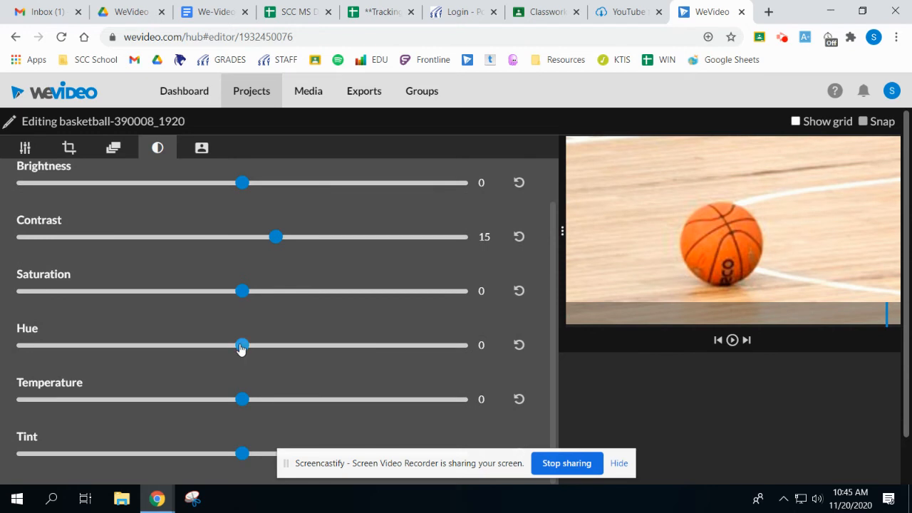
{"action": "mouse_move", "coordinate": [241, 347]}
{"action": "left_mouse_down"}
{"action": "mouse_move", "coordinate": [224, 349]}
{"action": "mouse_move", "coordinate": [247, 349]}
{"action": "left_mouse_up"}
{"action": "scroll", "coordinate": [338, 300], "scroll_direction": "down", "scroll_amount": 1}
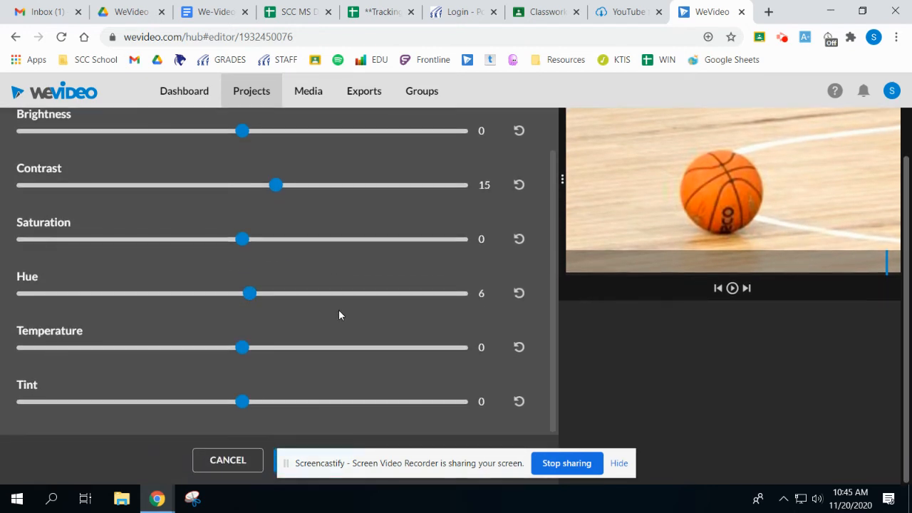
{"action": "left_click", "coordinate": [276, 460]}
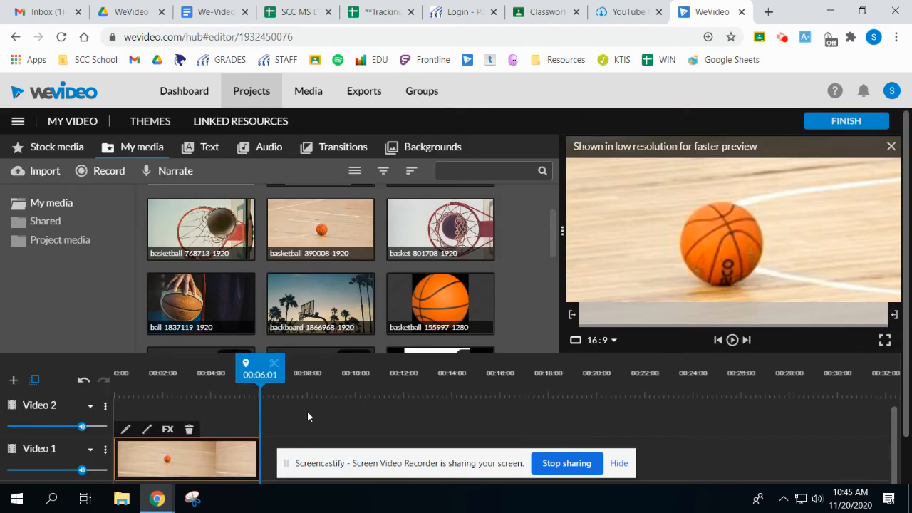
Reopen the basketball clip for editing, review its transform, crop and color settings, and save it unaltered.
{"action": "scroll", "coordinate": [337, 379], "scroll_direction": "down", "scroll_amount": 1}
{"action": "double_click", "coordinate": [189, 411]}
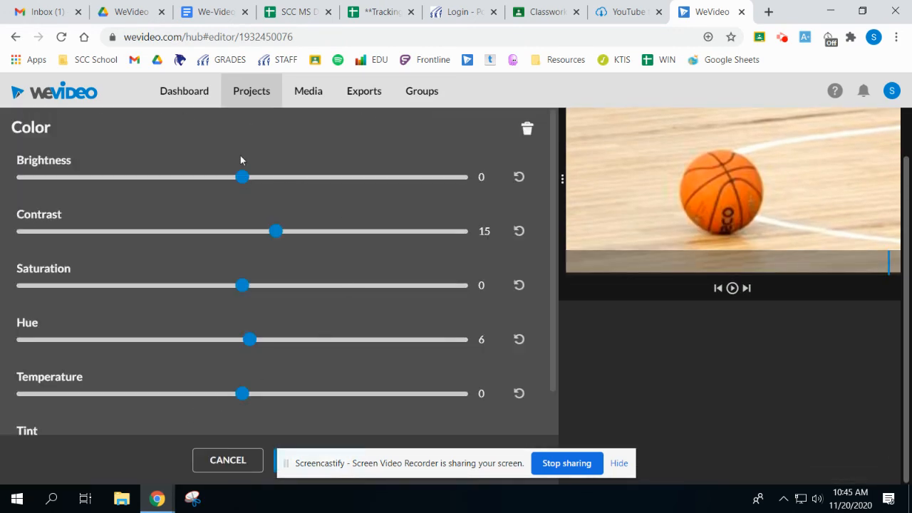
{"action": "left_click", "coordinate": [25, 148]}
{"action": "left_click", "coordinate": [69, 148]}
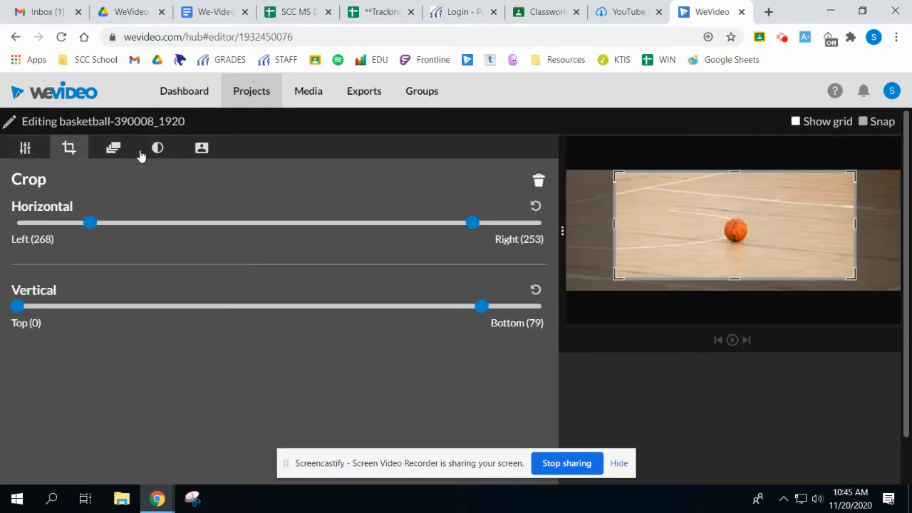
{"action": "left_click", "coordinate": [150, 151]}
{"action": "scroll", "coordinate": [377, 285], "scroll_direction": "down", "scroll_amount": 3}
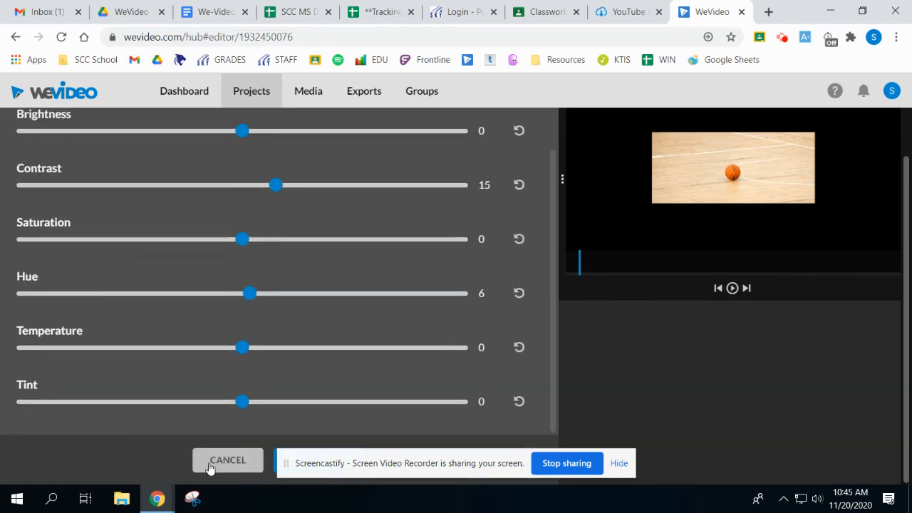
{"action": "left_click", "coordinate": [276, 463]}
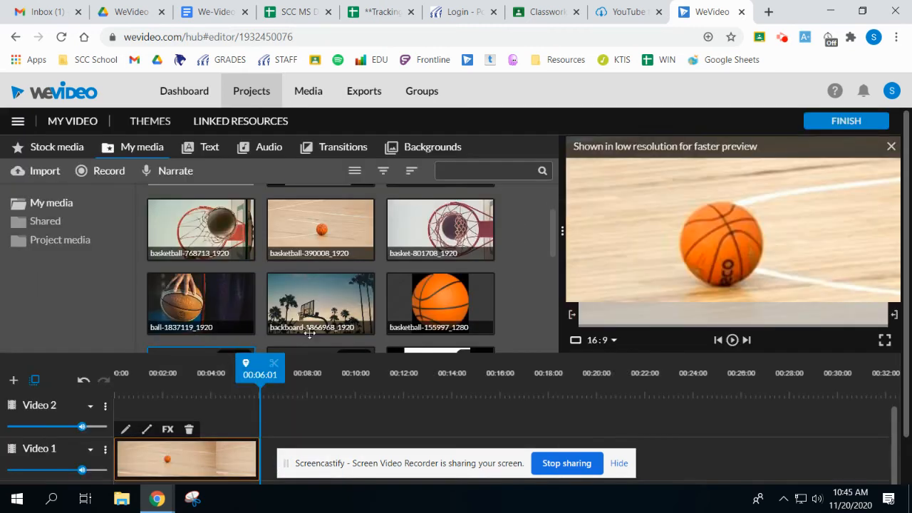
Select the basketball clip on the timeline, open its editor once more, and leave it without saving.
{"action": "scroll", "coordinate": [367, 410], "scroll_direction": "down", "scroll_amount": 1}
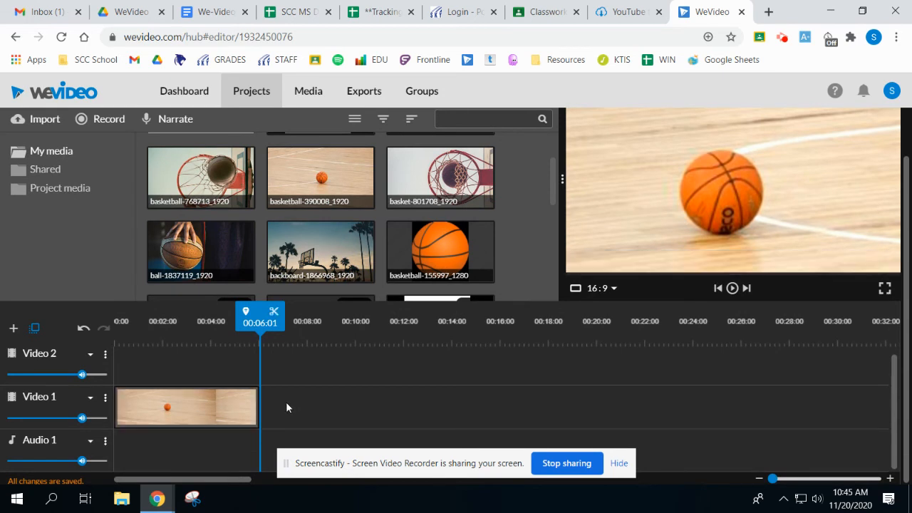
{"action": "left_click", "coordinate": [164, 407]}
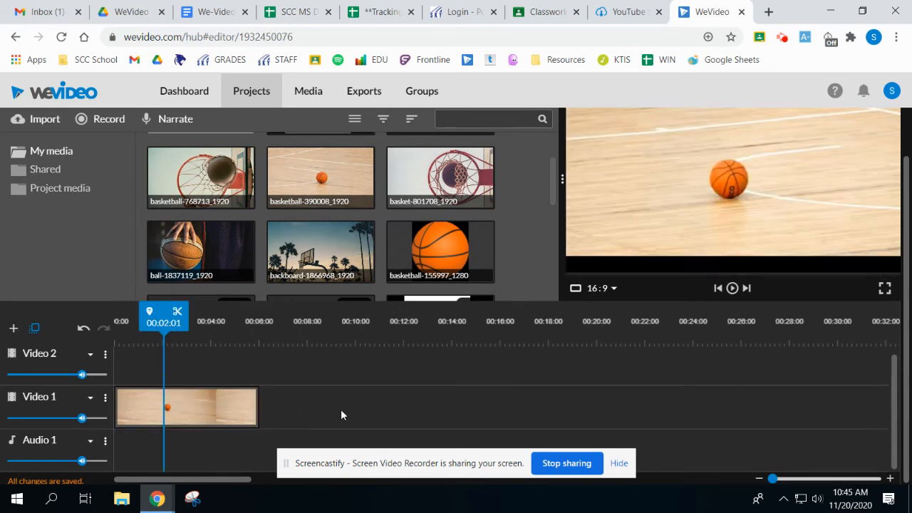
{"action": "left_click", "coordinate": [151, 400]}
{"action": "left_click", "coordinate": [125, 379]}
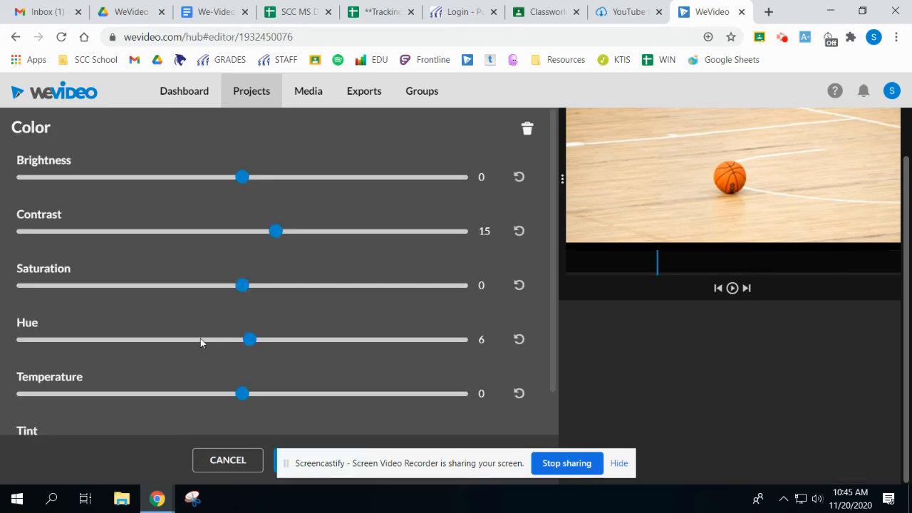
{"action": "left_click", "coordinate": [229, 459]}
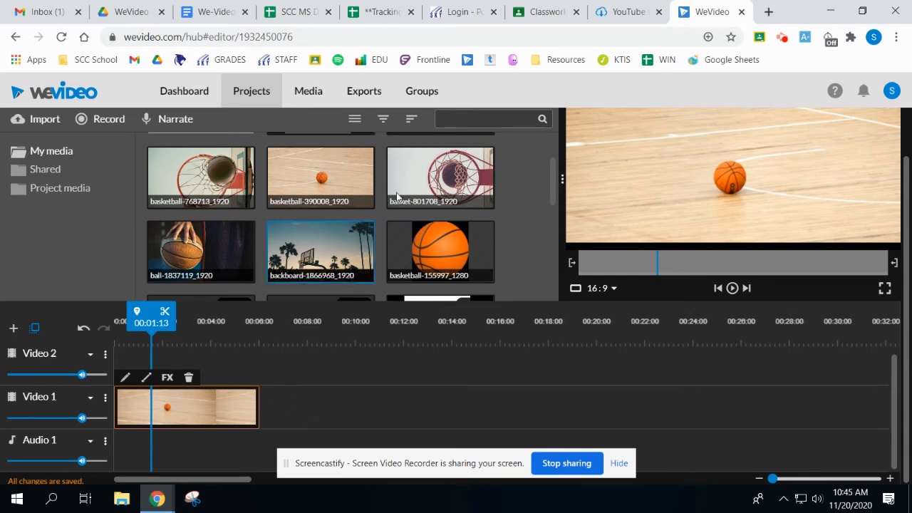
Add the basket-801708_1920 image directly after the basketball clip on Video 1 and play across the cut.
{"action": "left_click_drag", "start_coordinate": [440, 178], "coordinate": [279, 420]}
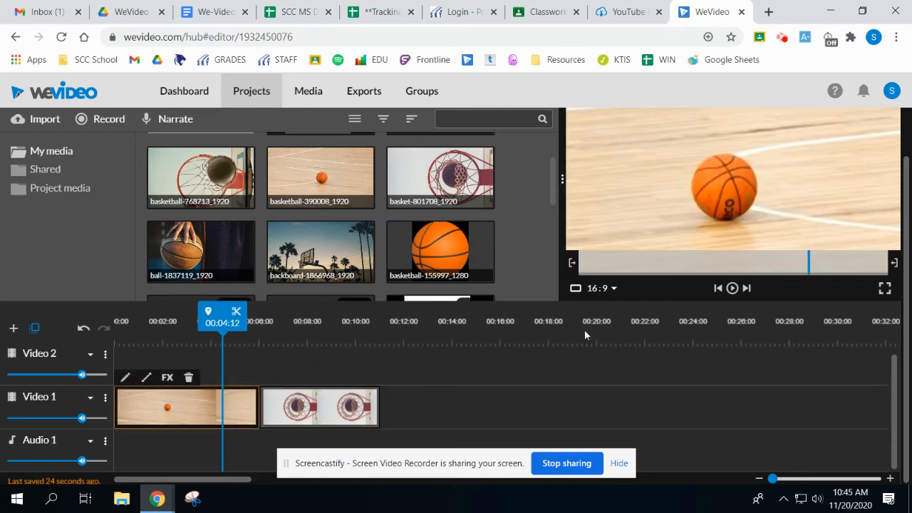
{"action": "left_click", "coordinate": [732, 288]}
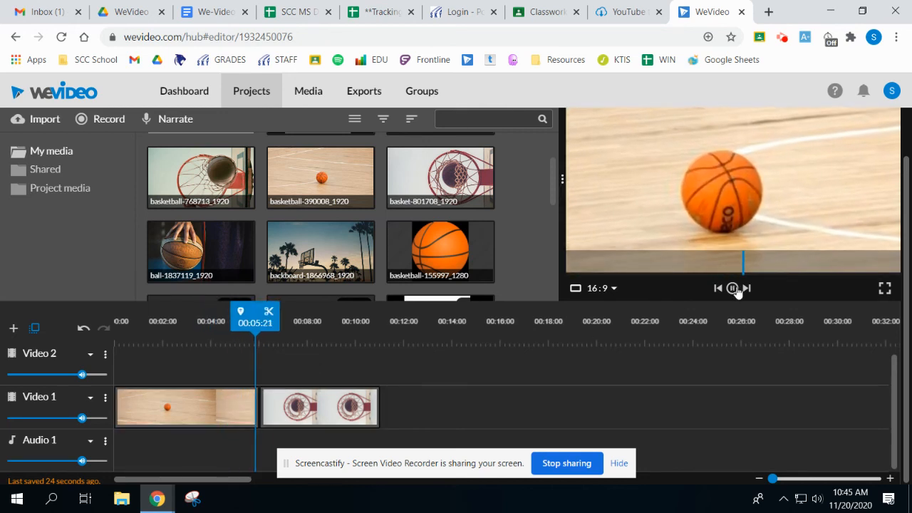
{"action": "left_click", "coordinate": [735, 288]}
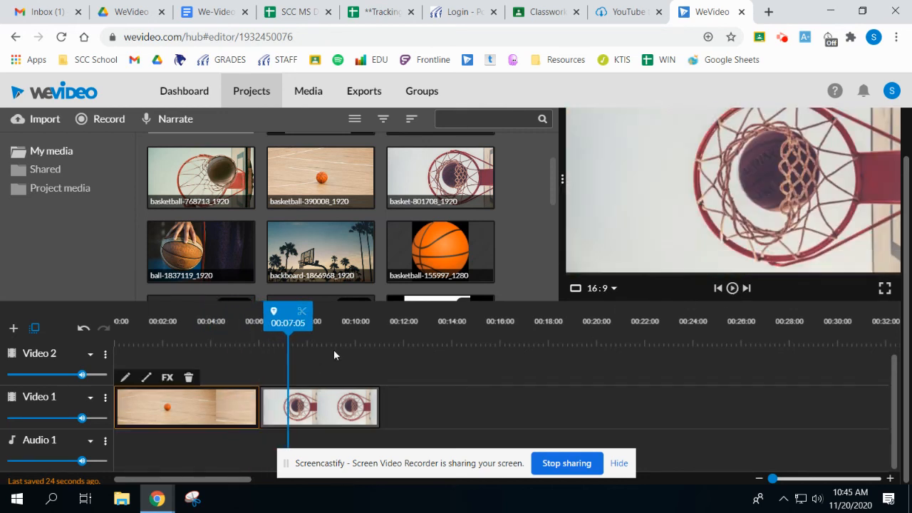
Browse the standard transitions and preview Cross Zoom, Cross mosaic, Dip To Black and Cross fade.
{"action": "scroll", "coordinate": [290, 221], "scroll_direction": "up", "scroll_amount": 1}
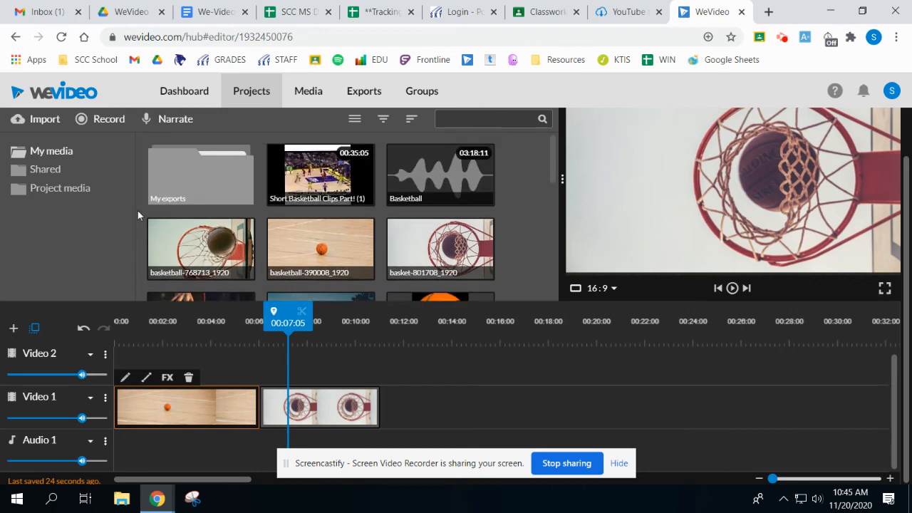
{"action": "scroll", "coordinate": [118, 191], "scroll_direction": "up", "scroll_amount": 1}
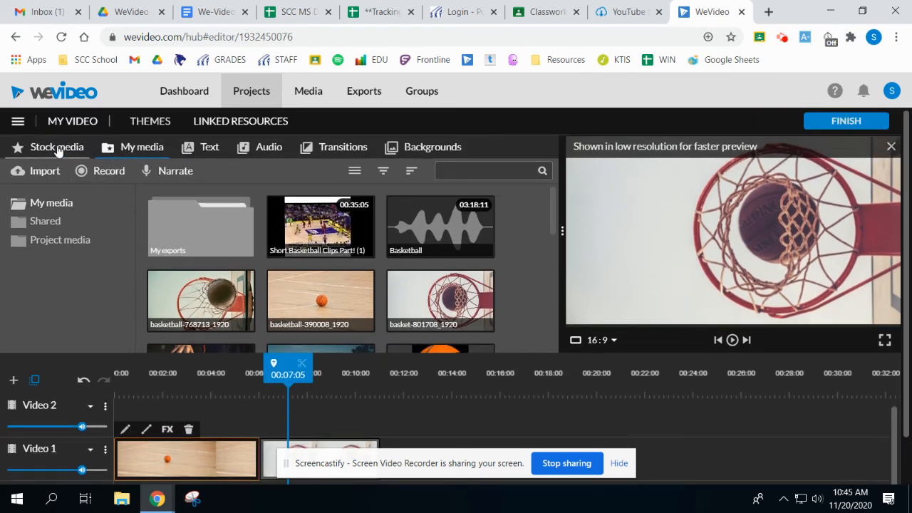
{"action": "left_click", "coordinate": [347, 150]}
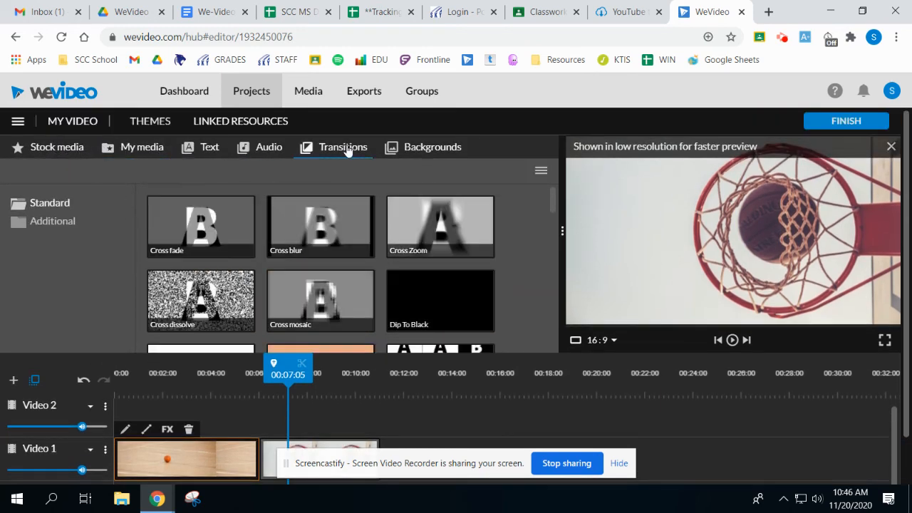
{"action": "left_click", "coordinate": [447, 227]}
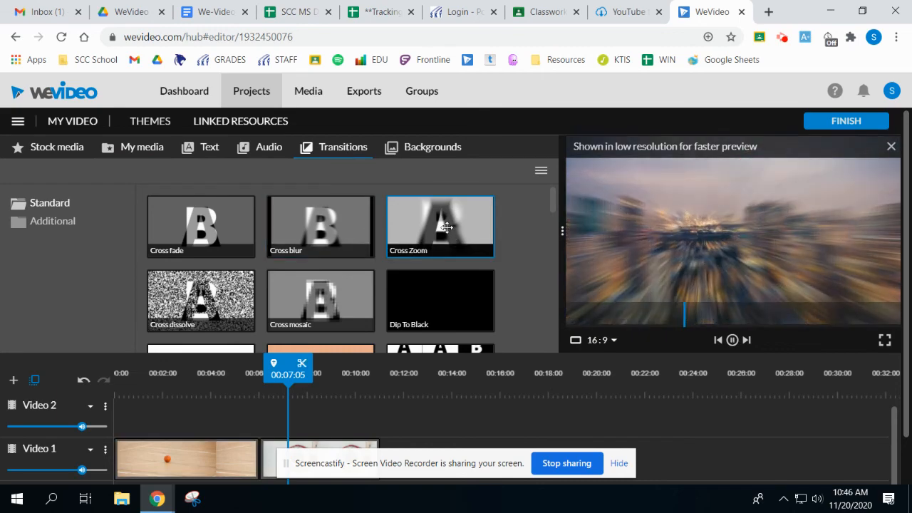
{"action": "left_click", "coordinate": [321, 300]}
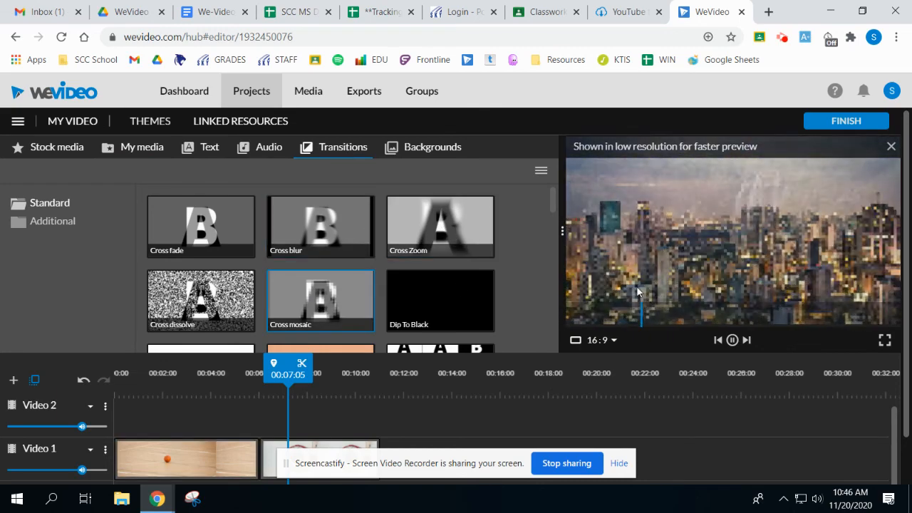
{"action": "left_click", "coordinate": [436, 300]}
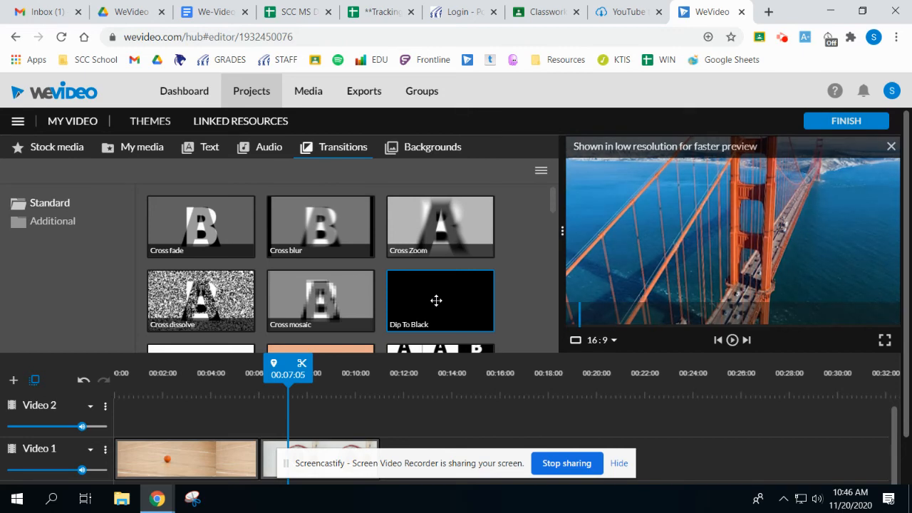
{"action": "left_click", "coordinate": [197, 240]}
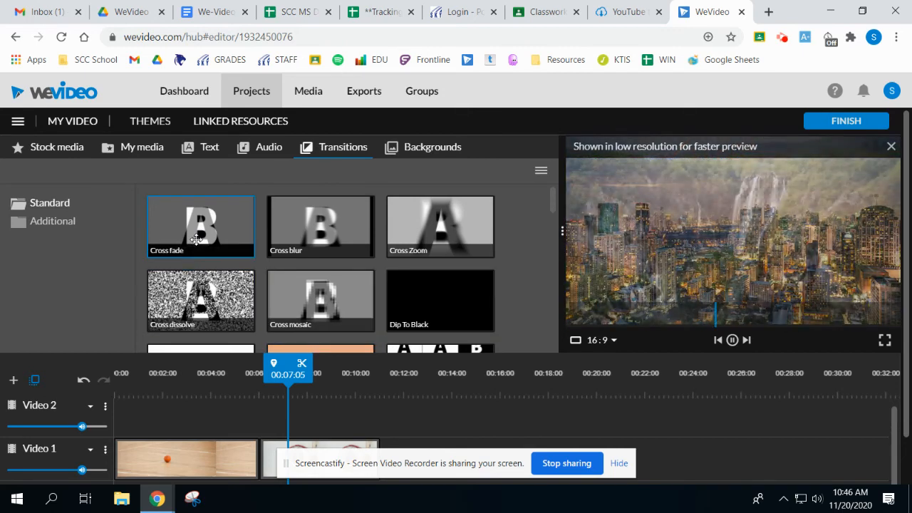
Place the Burn transition between the basketball clip and the basket clip on Video 1.
{"action": "scroll", "coordinate": [213, 235], "scroll_direction": "down", "scroll_amount": 2}
{"action": "left_click", "coordinate": [296, 215]}
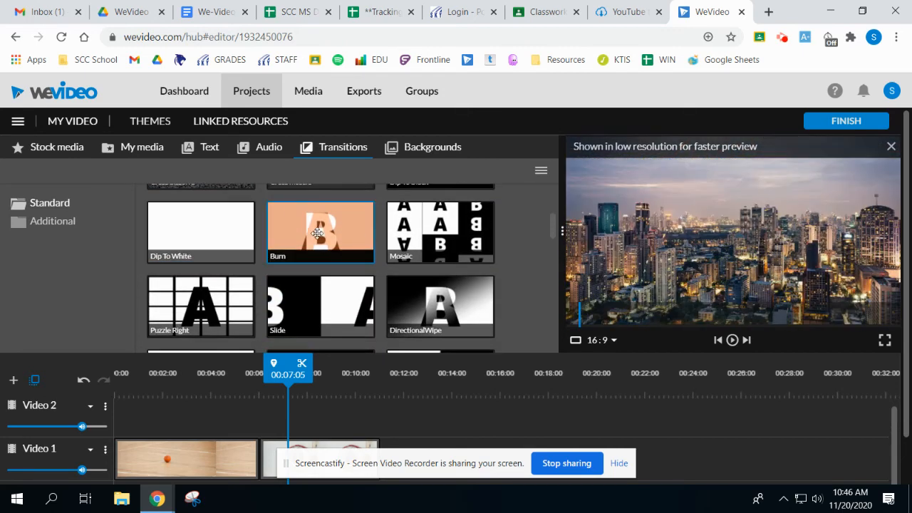
{"action": "mouse_move", "coordinate": [294, 253]}
{"action": "left_mouse_down"}
{"action": "mouse_move", "coordinate": [253, 395]}
{"action": "mouse_move", "coordinate": [267, 456]}
{"action": "left_mouse_up"}
Play the timeline from shortly before the Burn transition into the basket clip, and pause the playback.
{"action": "scroll", "coordinate": [461, 406], "scroll_direction": "down", "scroll_amount": 1}
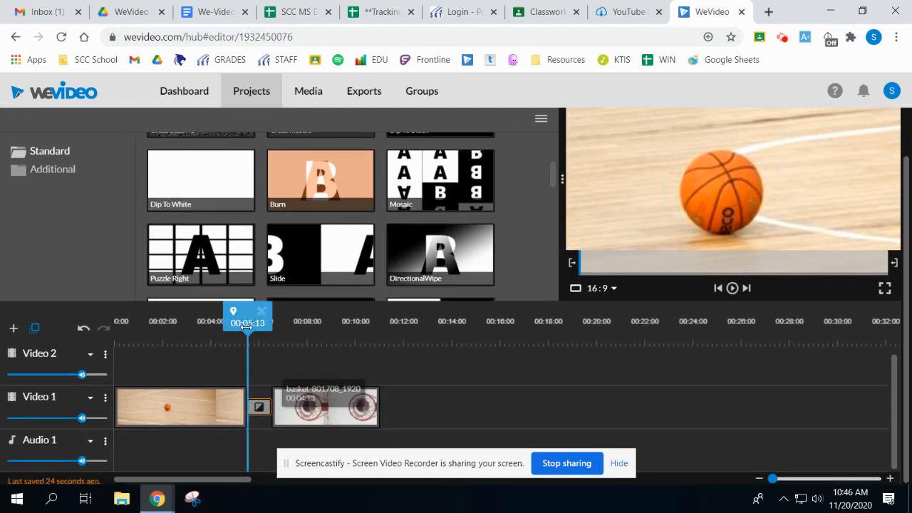
{"action": "left_click_drag", "start_coordinate": [248, 323], "coordinate": [218, 323]}
{"action": "left_click", "coordinate": [732, 289]}
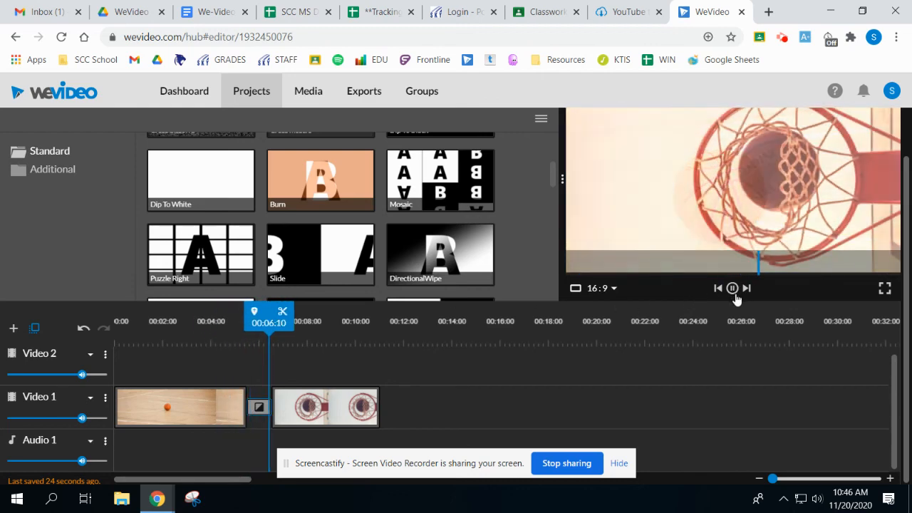
{"action": "left_click", "coordinate": [732, 289]}
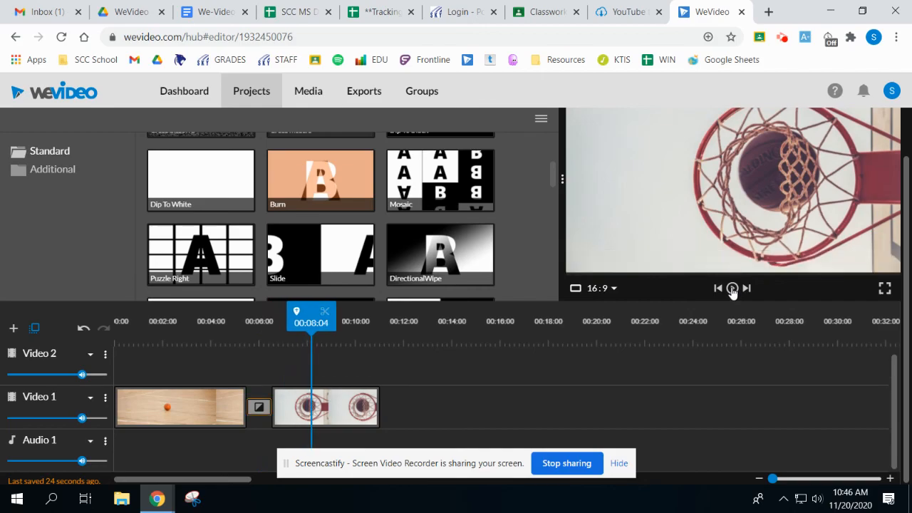